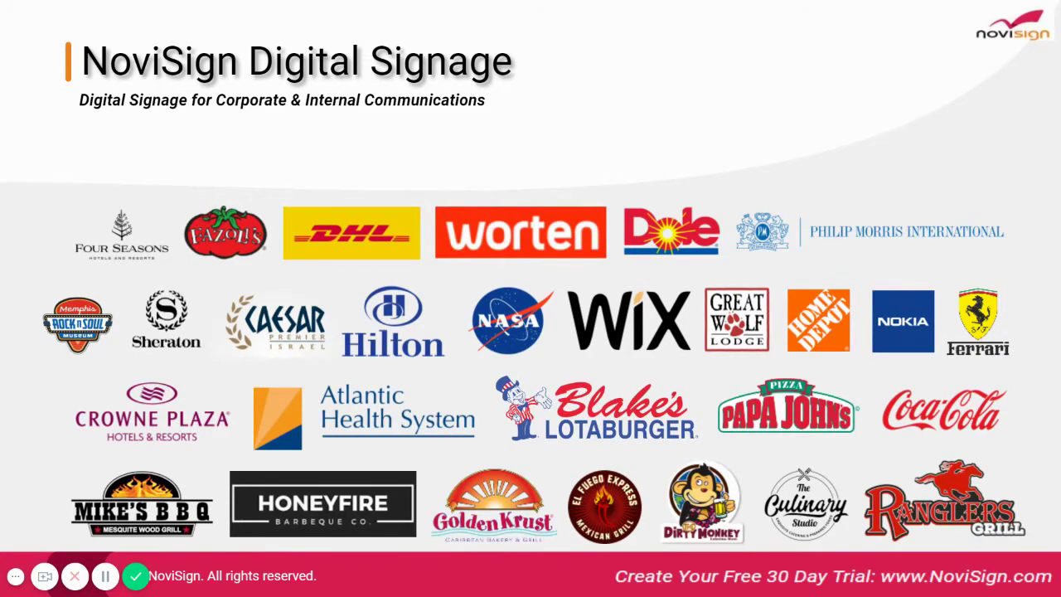
# Step: Leave the slideshow, review the NoviSign pricing plans, and go to app.novisign.com/studio
pyautogui.press('Escape')
pyautogui.hotkey('ctrl', 'shift', 'Tab')
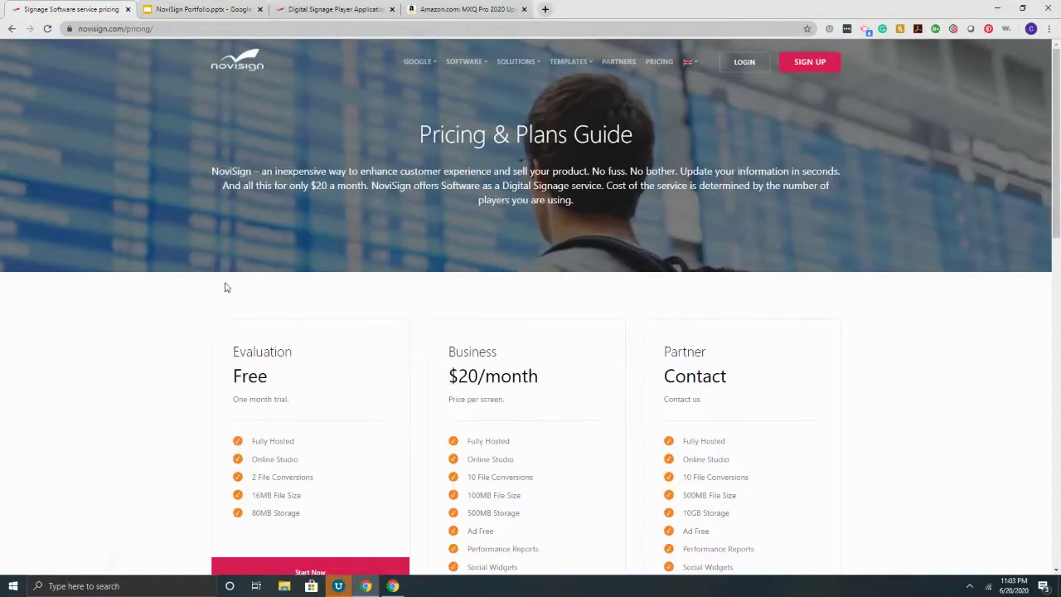
pyautogui.click(118, 29)
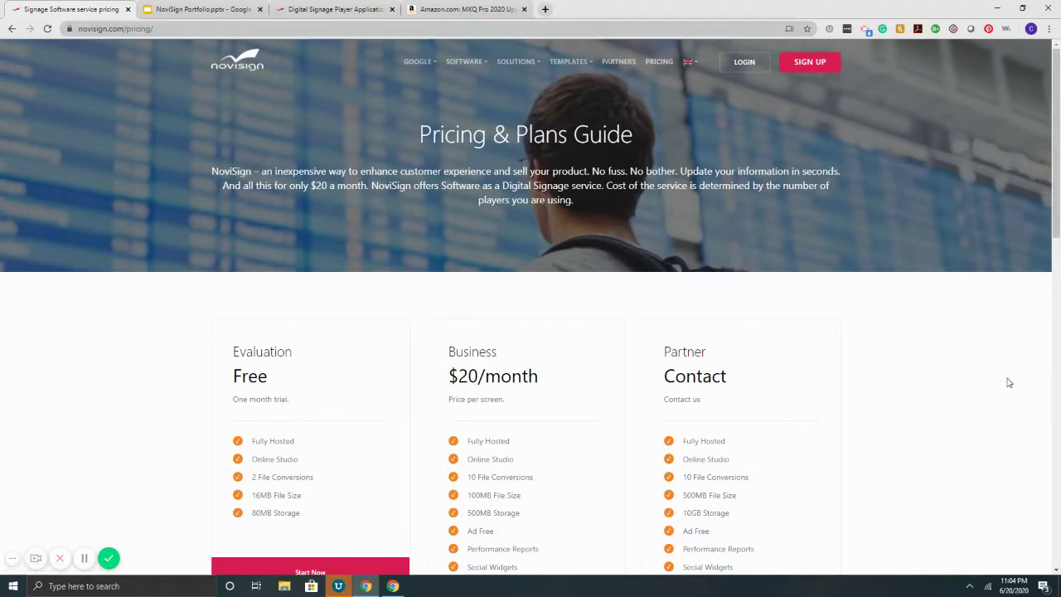
pyautogui.scroll(-1, 1009, 382)
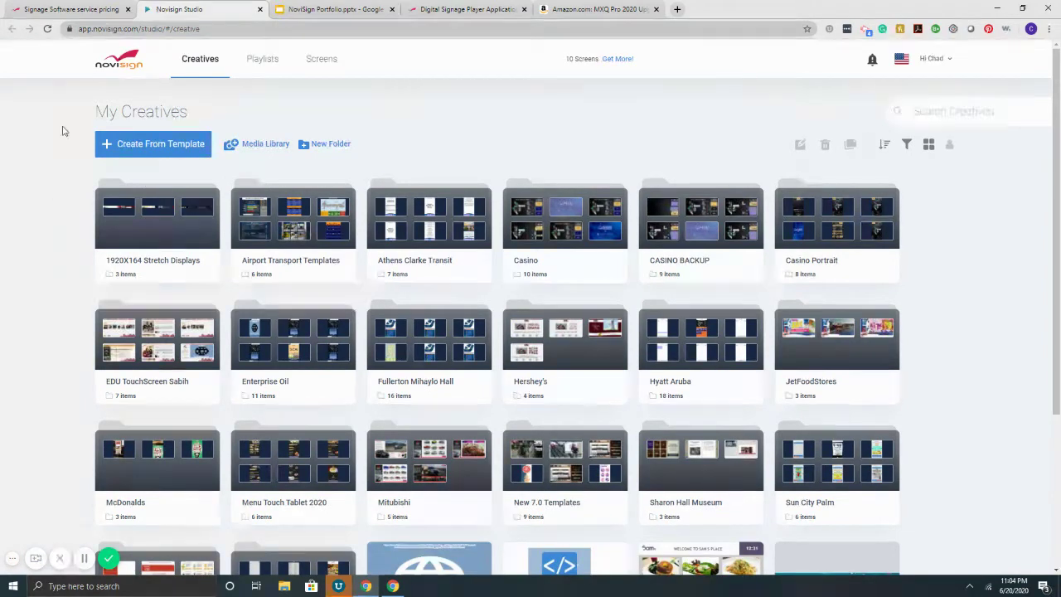
# Step: Browse the 16:9 templates and open Corporate Communications 7 16 x 9 as a new creative
pyautogui.click(157, 146)
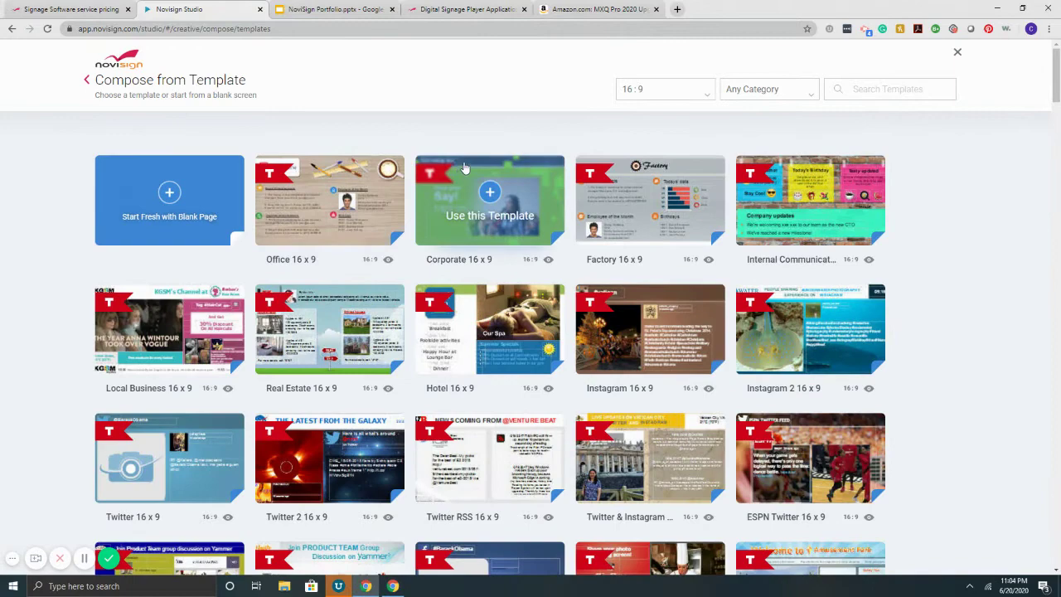
pyautogui.scroll(-1, 489, 141)
pyautogui.scroll(-4, 489, 141)
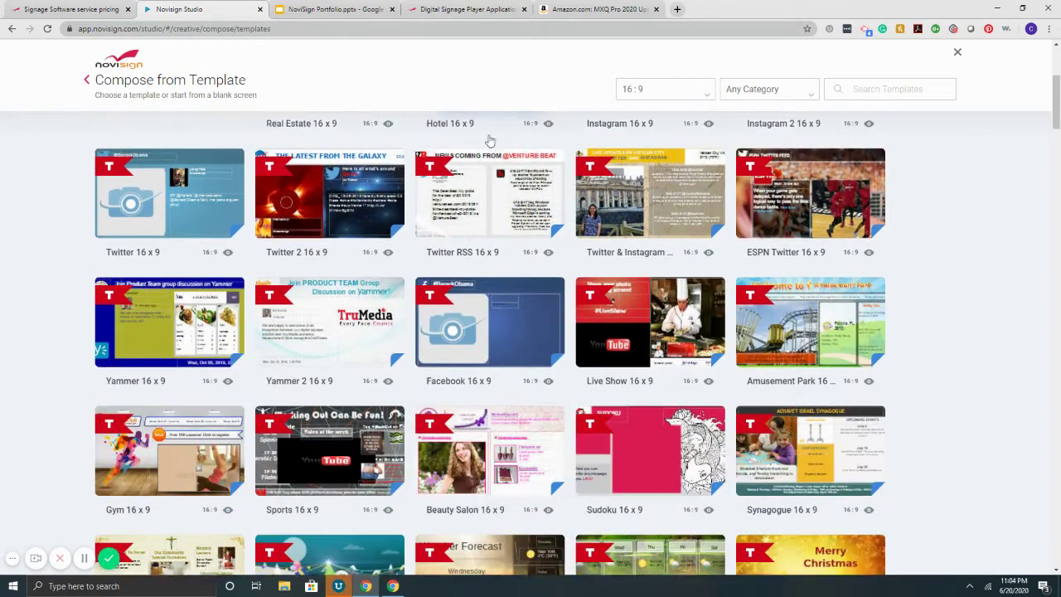
pyautogui.scroll(-3, 489, 141)
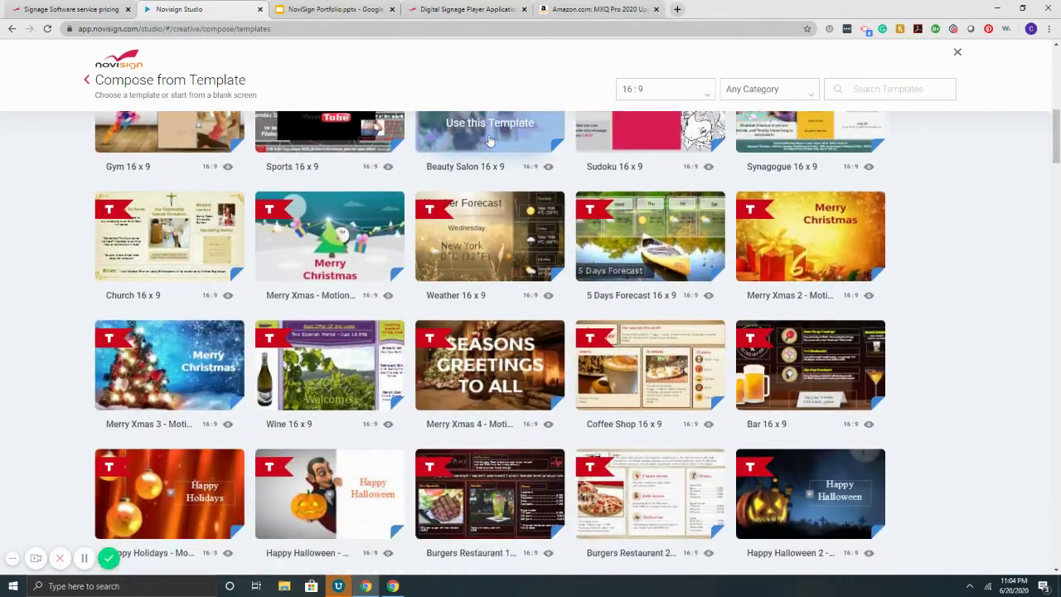
pyautogui.scroll(-7, 489, 139)
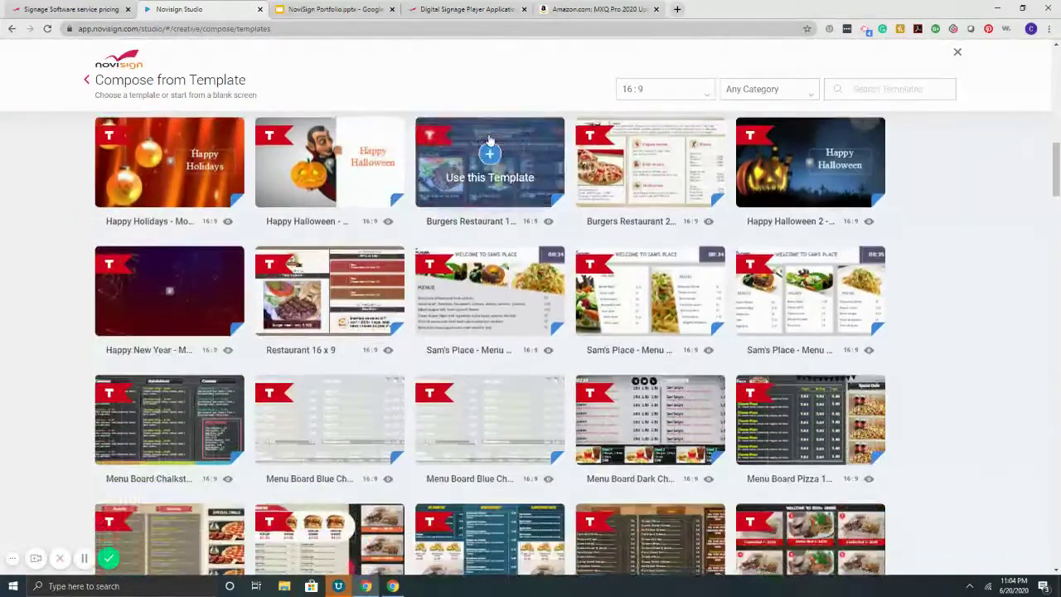
pyautogui.scroll(-6, 490, 139)
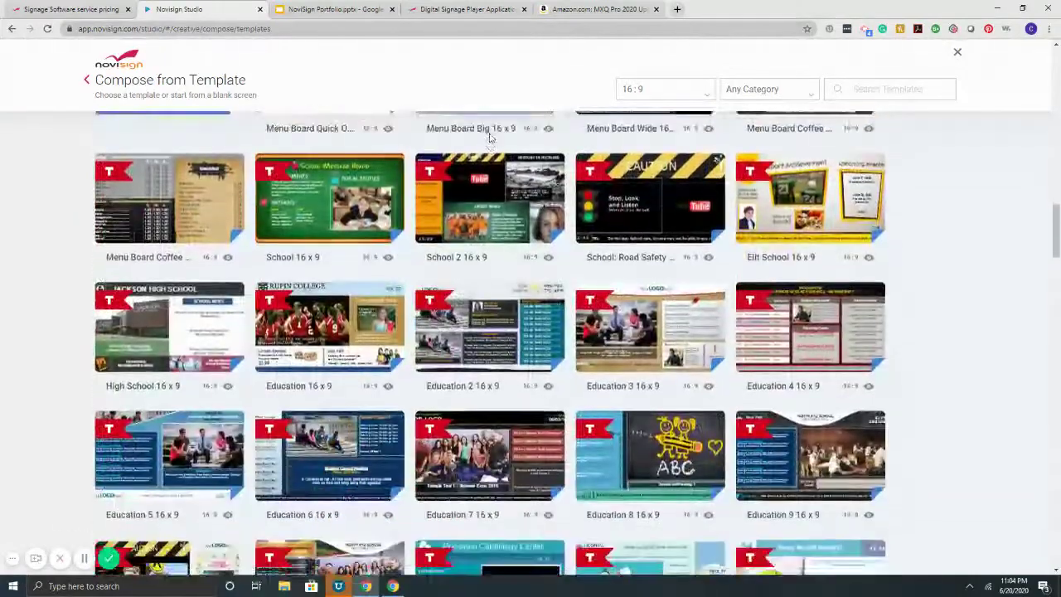
pyautogui.scroll(-10, 490, 141)
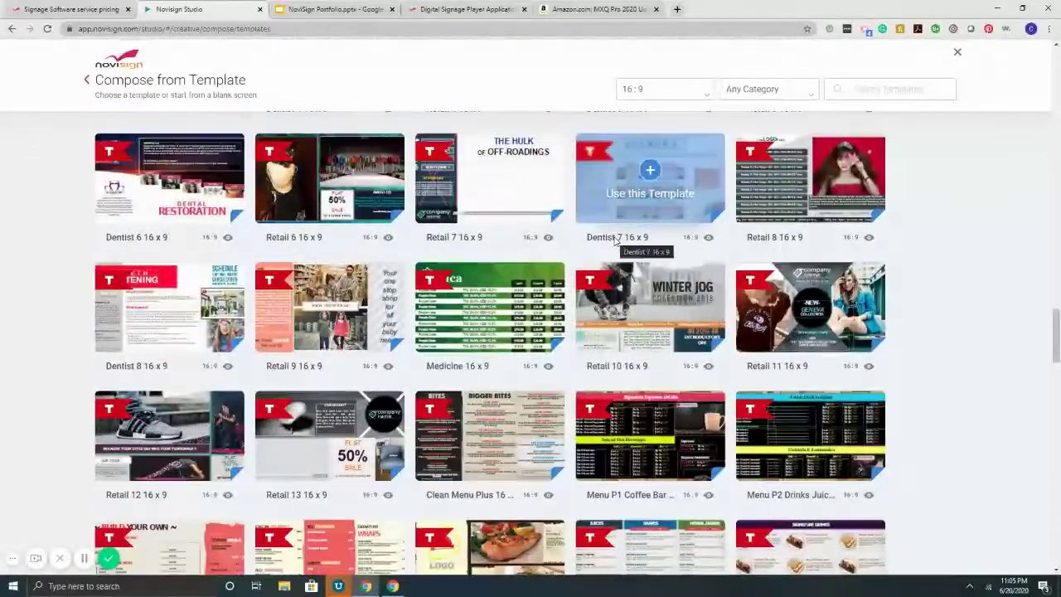
pyautogui.scroll(-3, 614, 239)
pyautogui.scroll(-1, 613, 239)
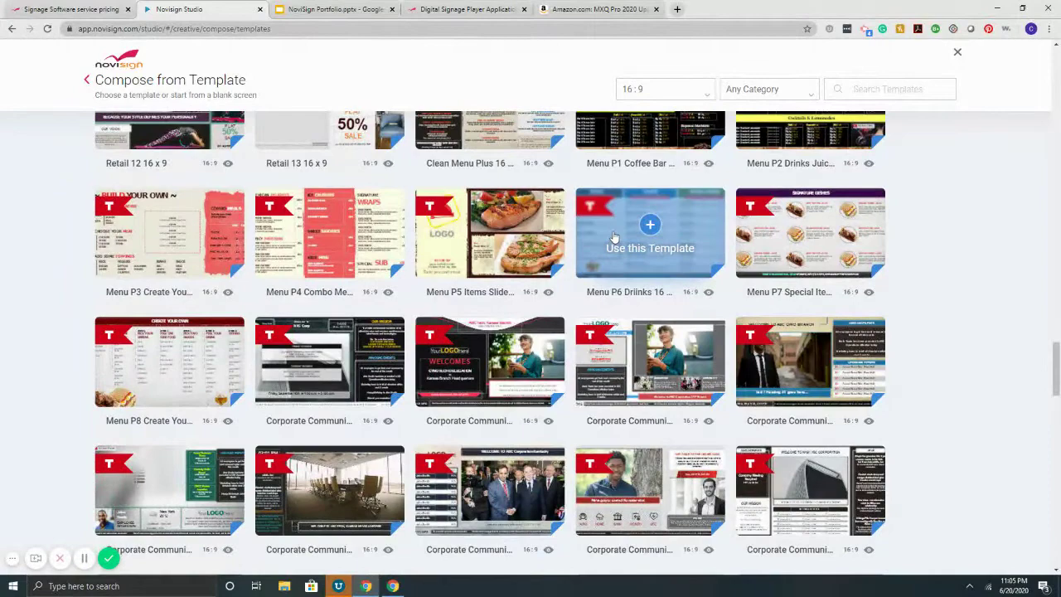
pyautogui.scroll(-1, 613, 239)
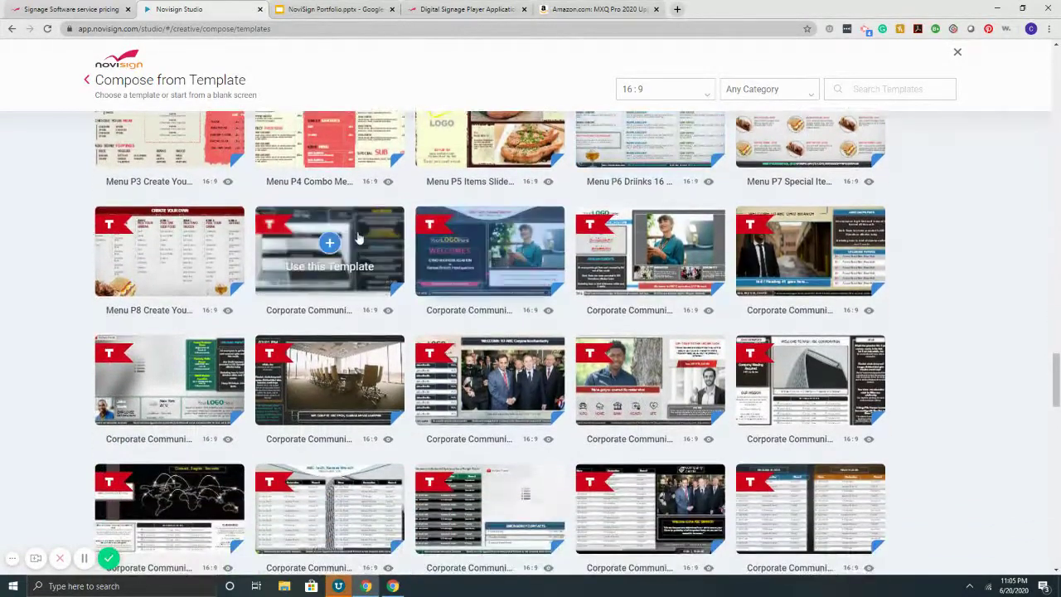
pyautogui.scroll(2, 726, 246)
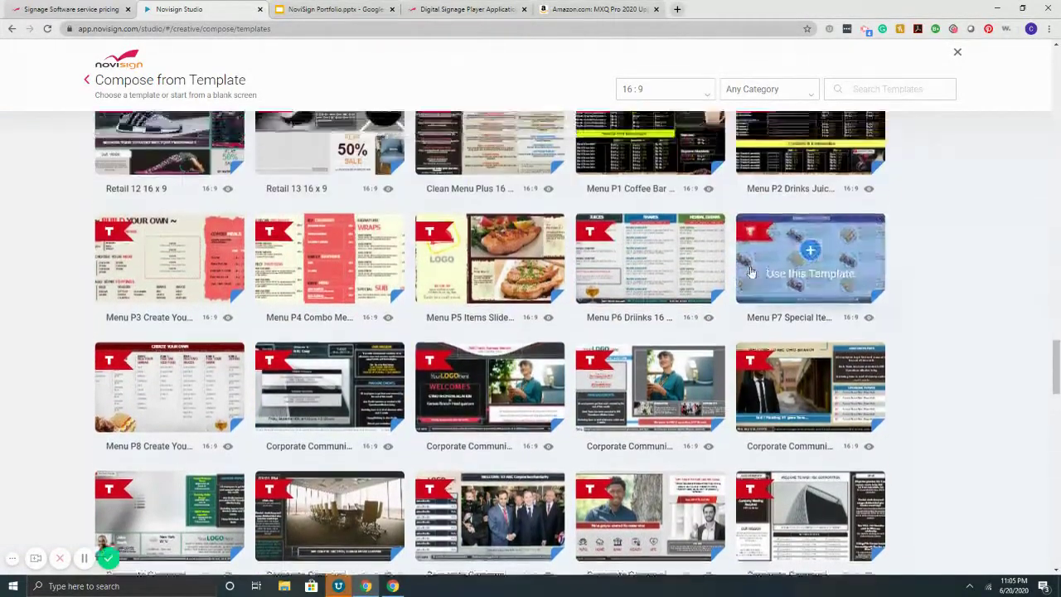
pyautogui.scroll(3, 728, 300)
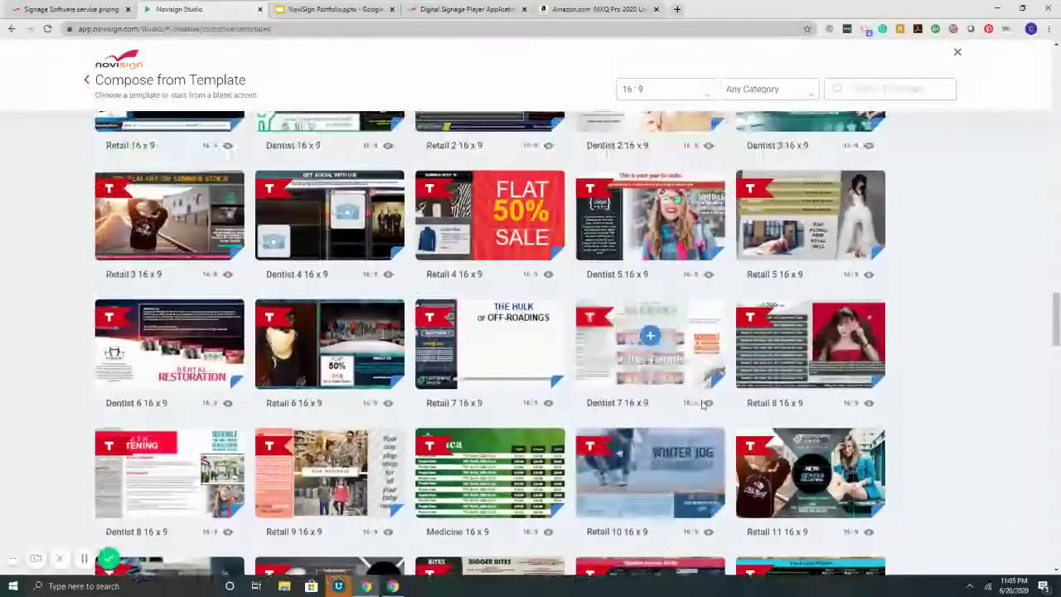
pyautogui.scroll(3, 513, 373)
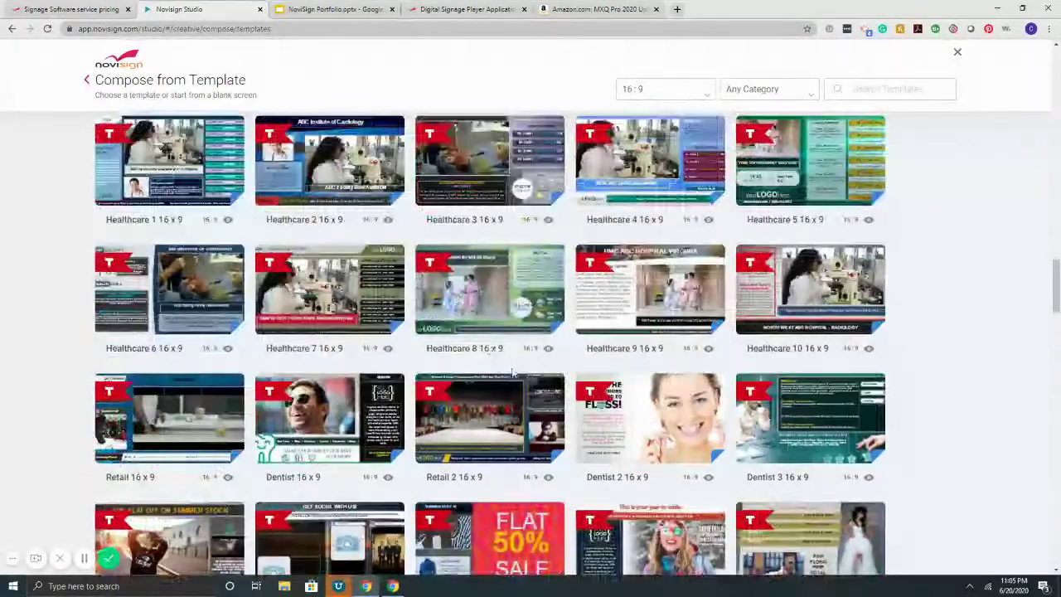
pyautogui.scroll(3, 667, 316)
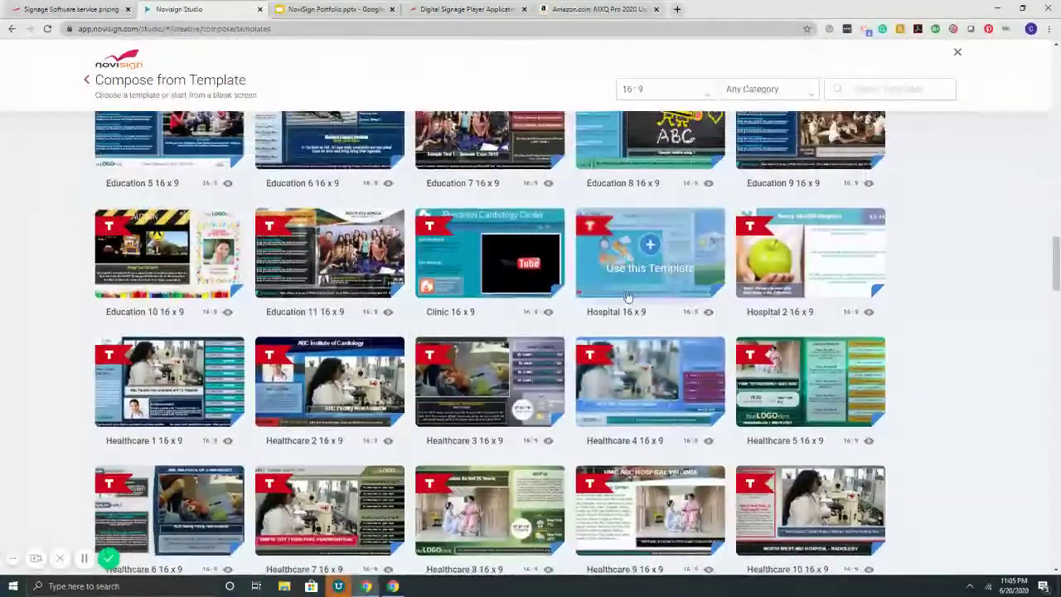
pyautogui.scroll(1, 168, 288)
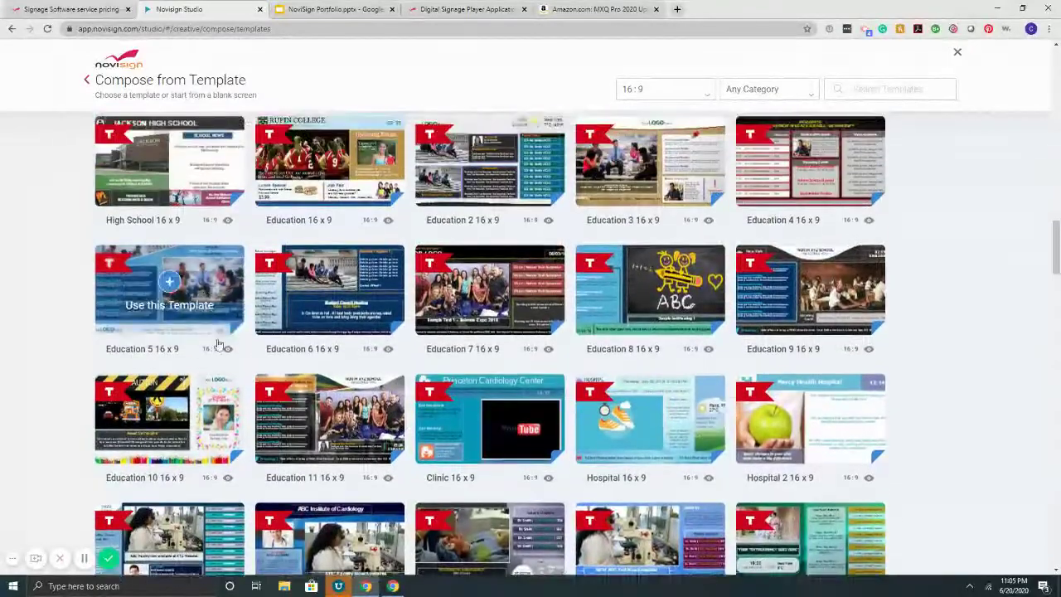
pyautogui.scroll(3, 651, 333)
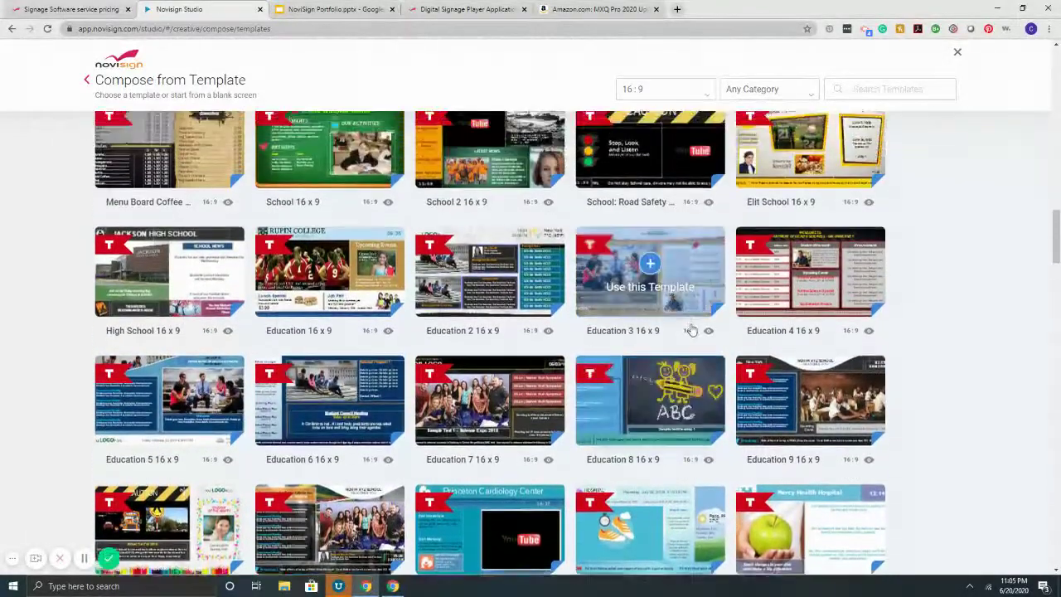
pyautogui.scroll(5, 692, 330)
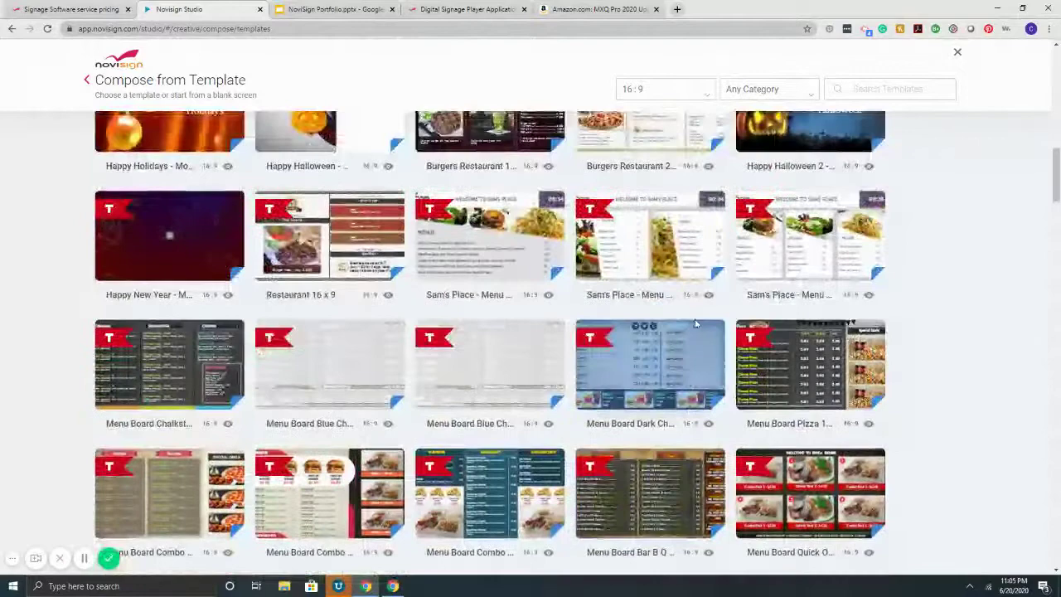
pyautogui.scroll(3, 740, 352)
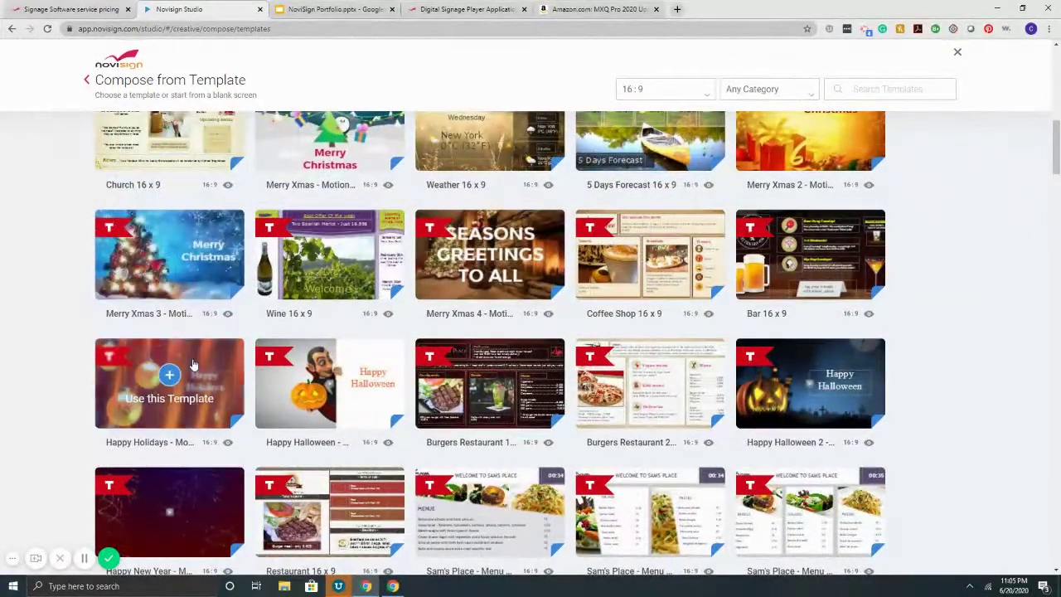
pyautogui.scroll(2, 192, 365)
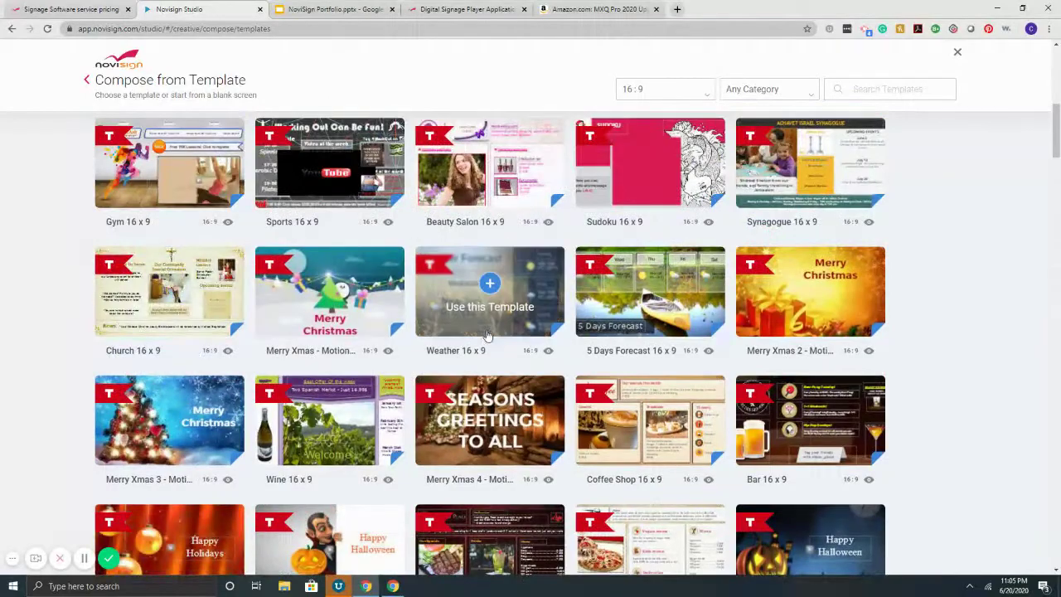
pyautogui.scroll(3, 651, 328)
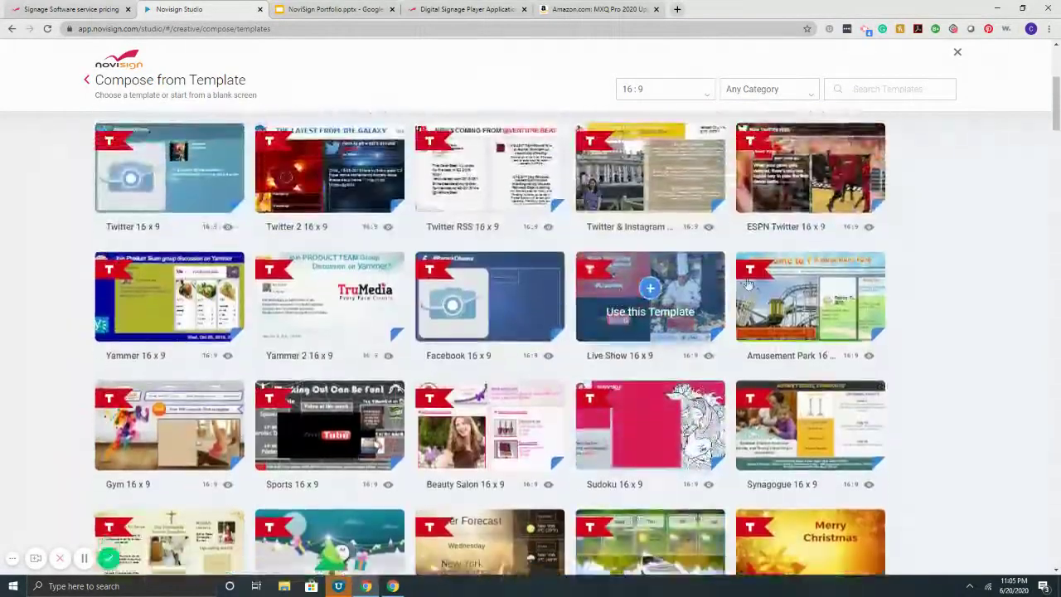
pyautogui.scroll(-6, 746, 298)
pyautogui.scroll(-20, 642, 248)
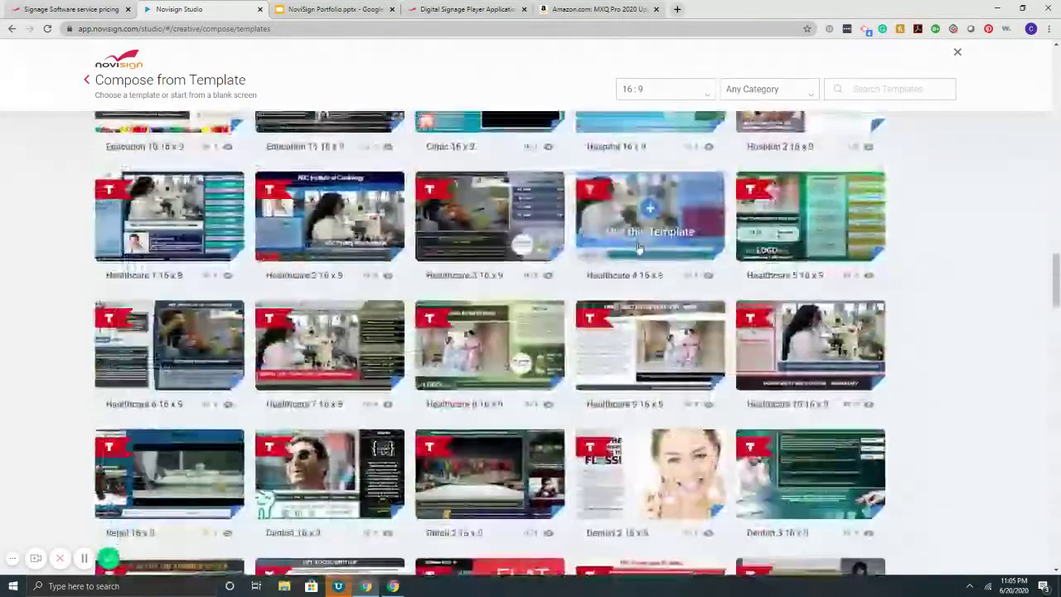
pyautogui.scroll(-15, 638, 248)
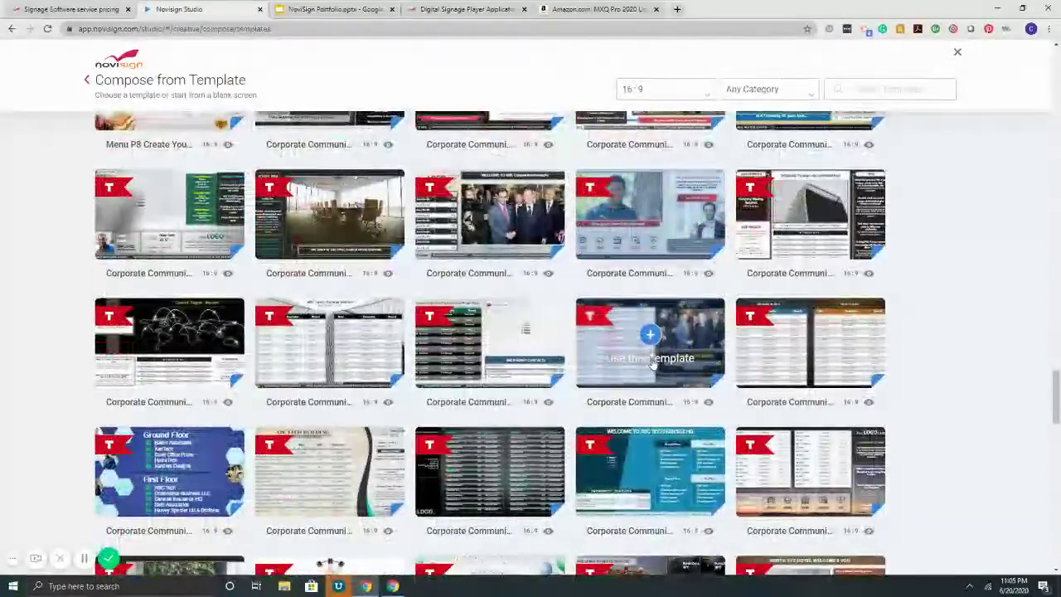
pyautogui.click(495, 206)
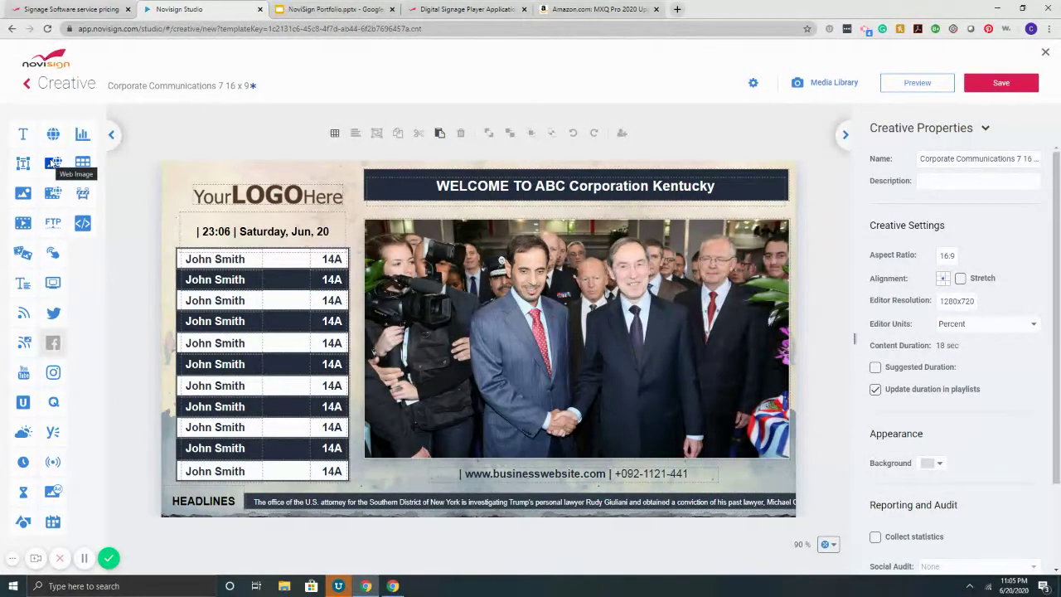
# Step: Delete the photo slideshow widget from the Corporate Communications 7 canvas
pyautogui.click(431, 269)
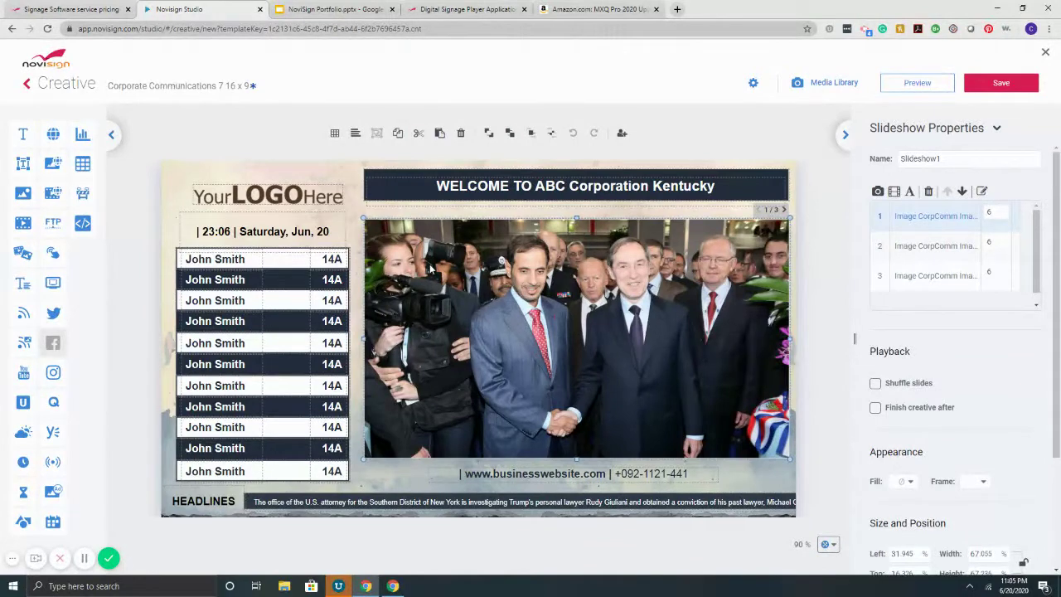
pyautogui.press('Delete')
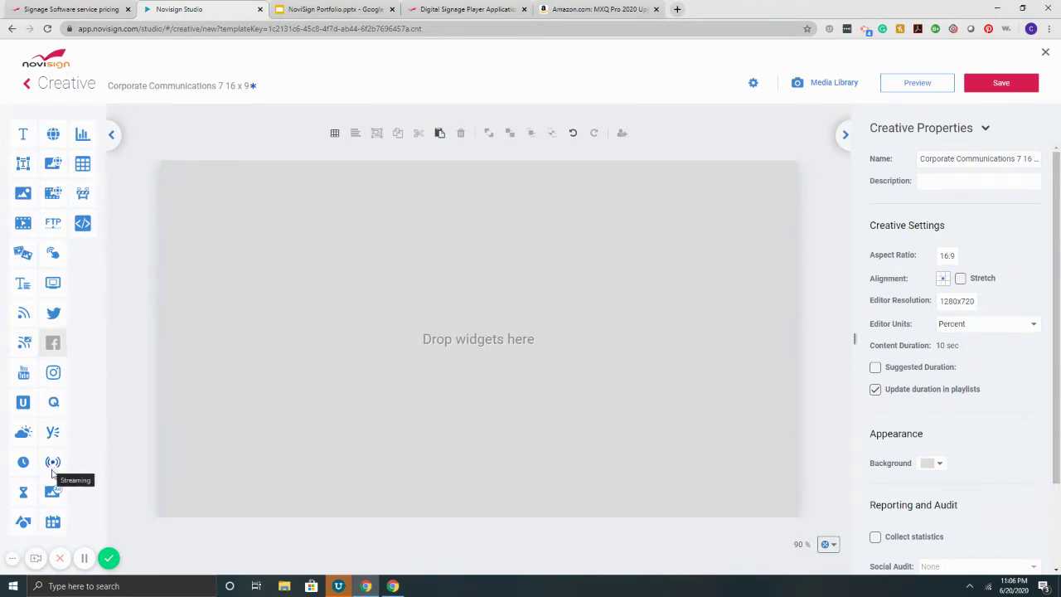
# Step: Place an Ad Serving element near the canvas top, enlarge it to about 30%, then delete it
pyautogui.moveTo(54, 492); pyautogui.dragTo(279, 239)
pyautogui.moveTo(329, 279); pyautogui.dragTo(412, 319)
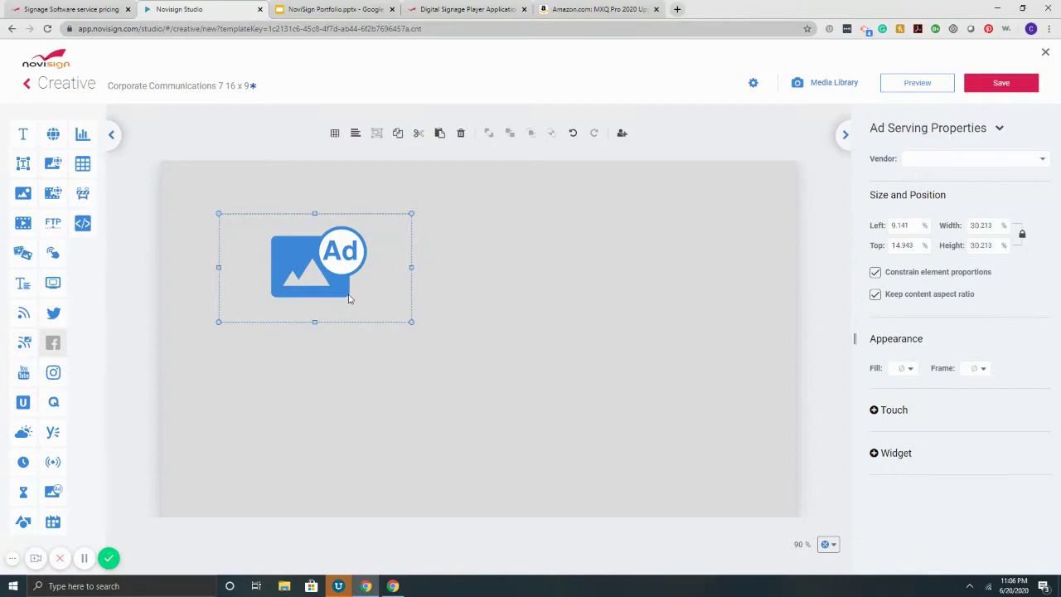
pyautogui.press('Delete')
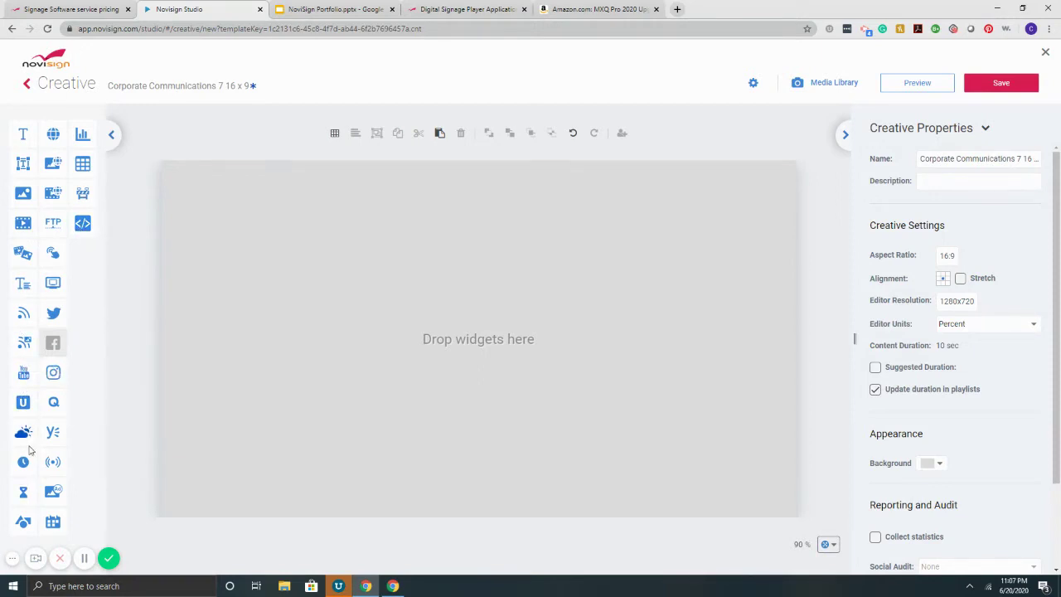
# Step: Add a weather widget located in Chicago, Illinois, showing temperature in Fahrenheit
pyautogui.moveTo(23, 432); pyautogui.dragTo(277, 291)
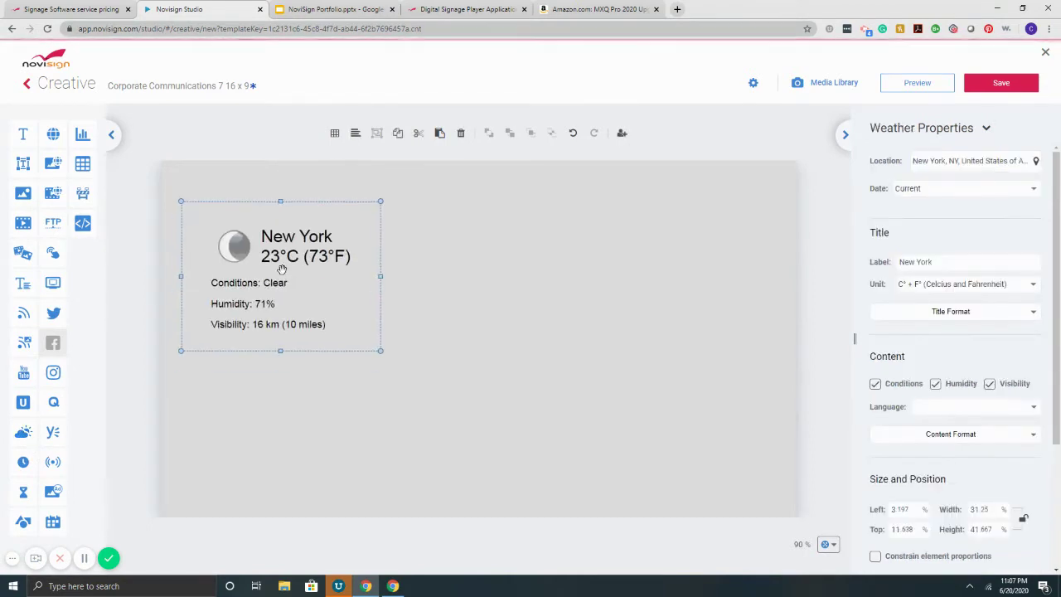
pyautogui.click(986, 161)
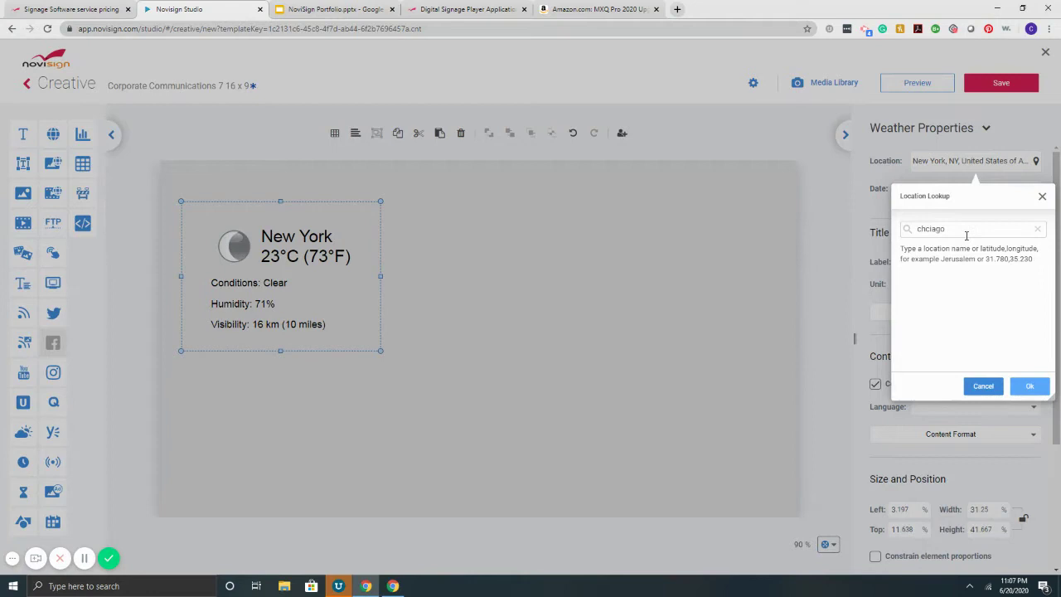
pyautogui.press('BackSpace')
pyautogui.press('BackSpace')
pyautogui.press('BackSpace')
pyautogui.press('BackSpace')
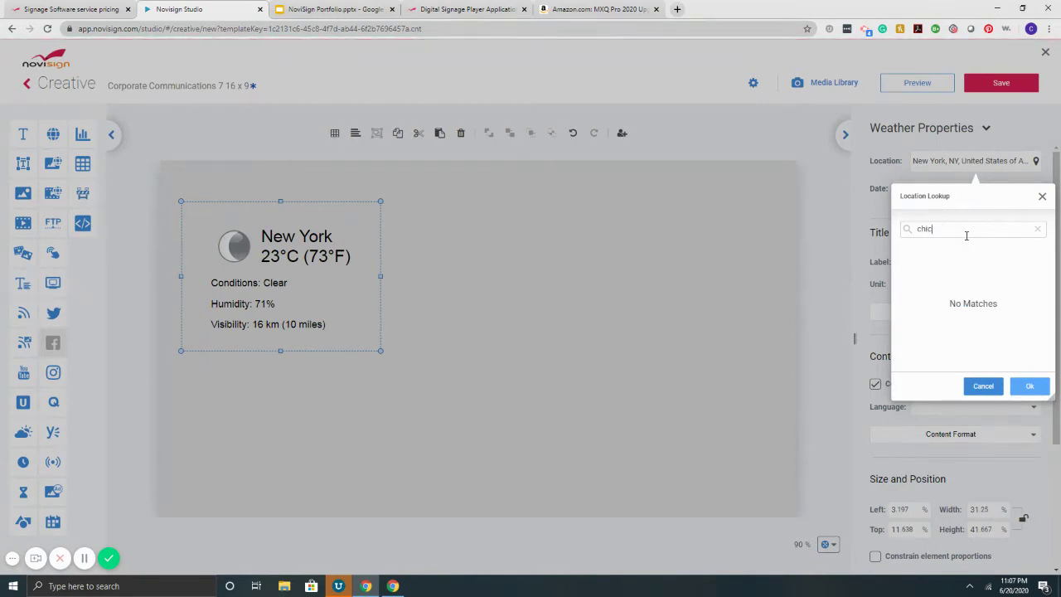
pyautogui.write('ago')
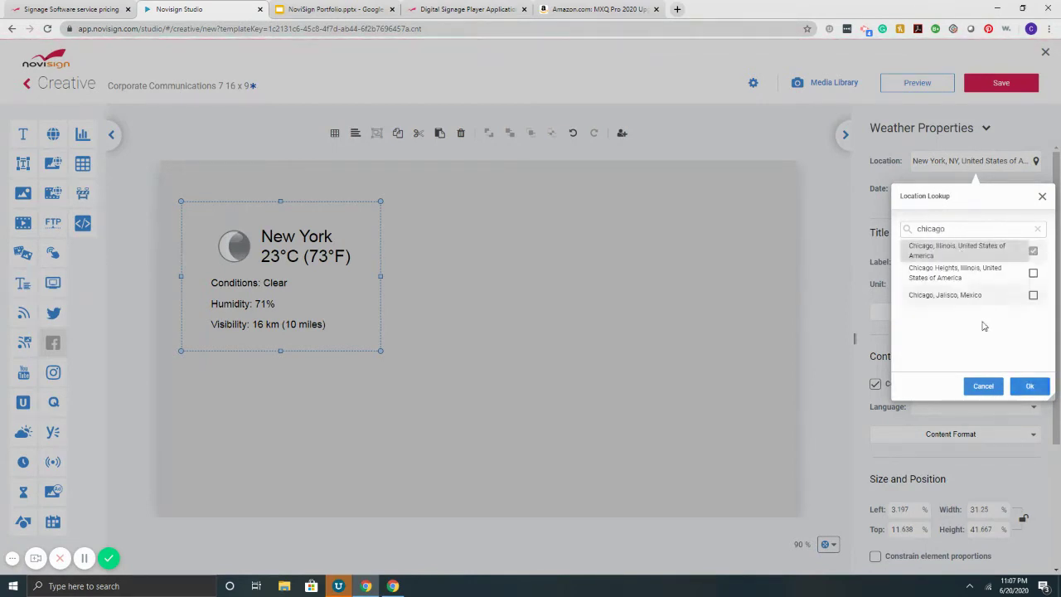
pyautogui.click(1030, 386)
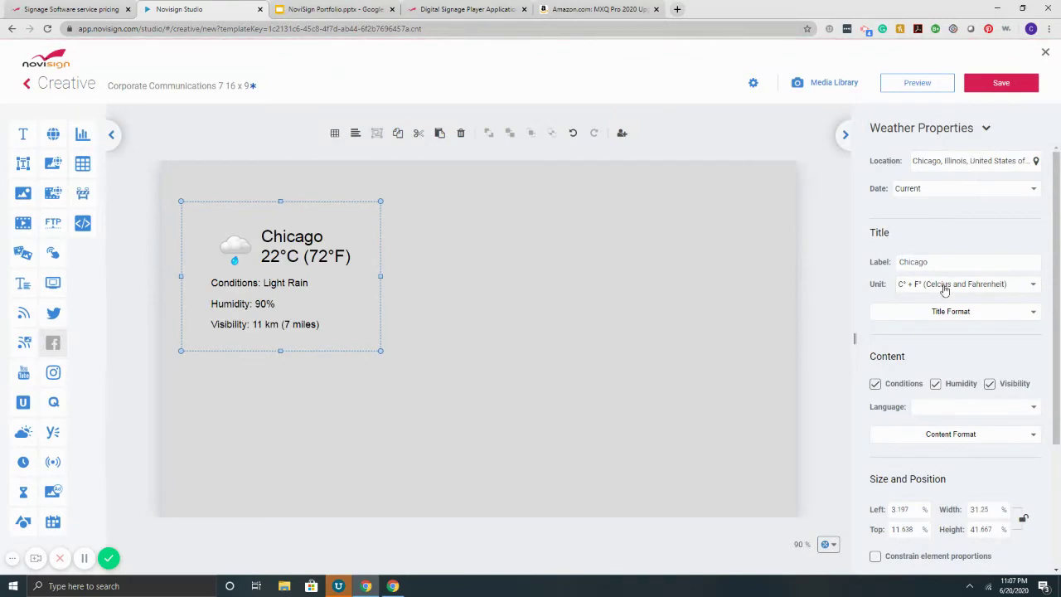
pyautogui.click(943, 286)
pyautogui.click(924, 260)
# Step: Format the weather title red in Montserrat and hide the visibility, humidity and conditions lines
pyautogui.click(975, 311)
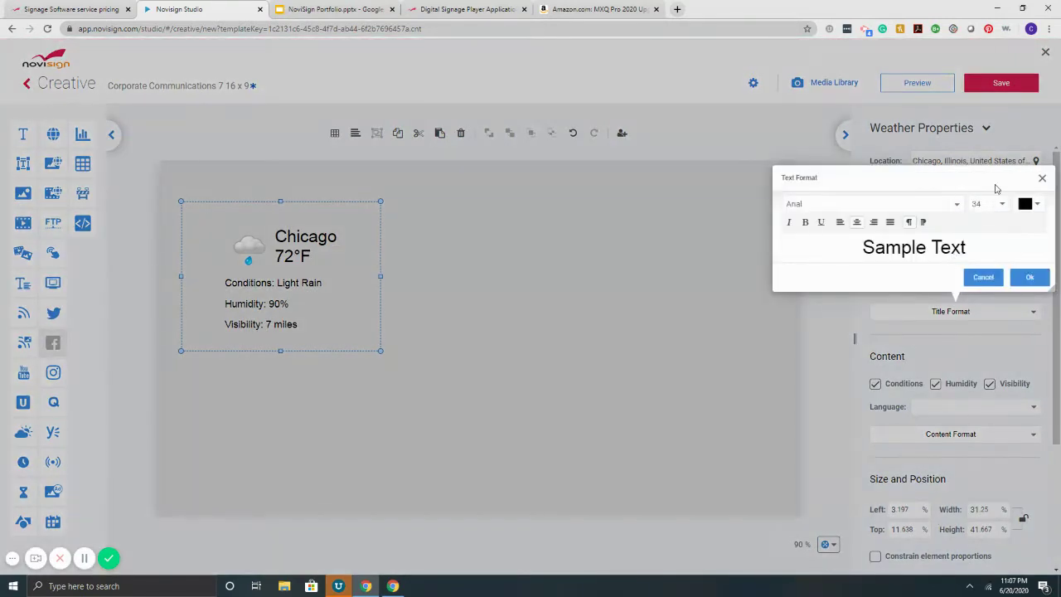
pyautogui.click(1031, 207)
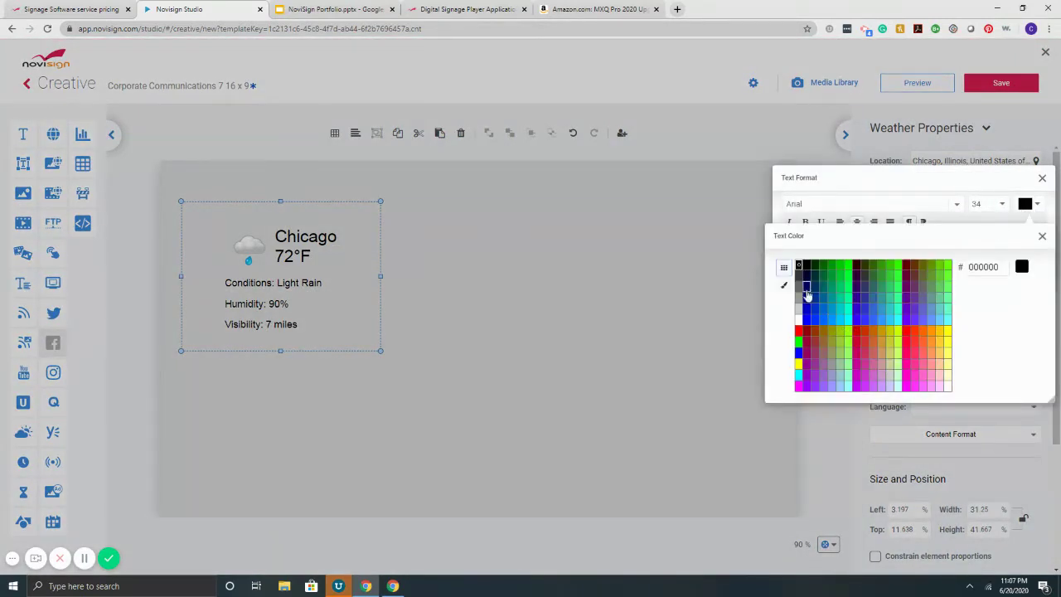
pyautogui.click(798, 332)
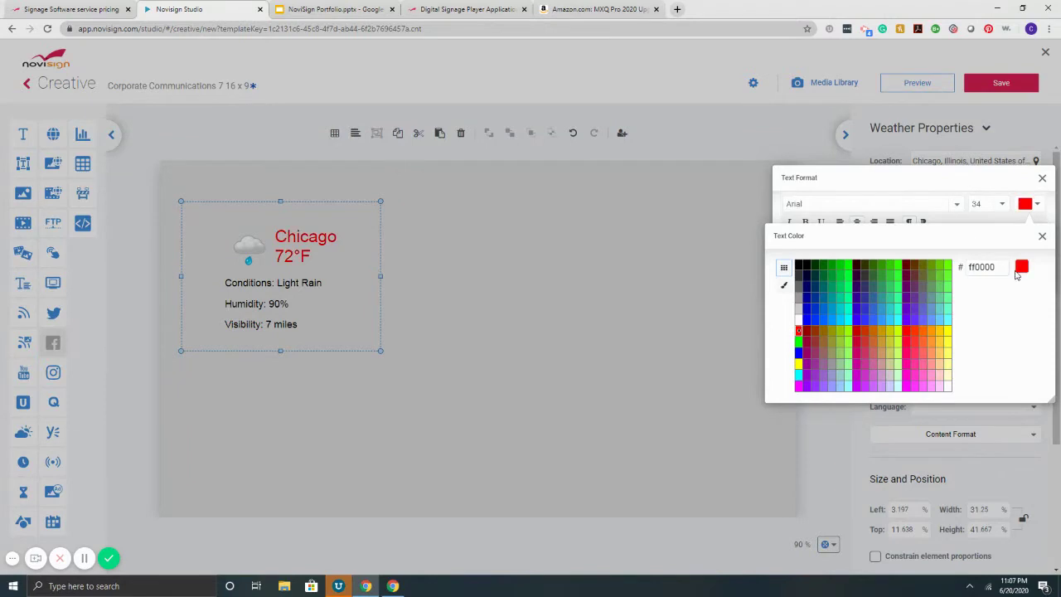
pyautogui.click(1042, 236)
pyautogui.click(956, 203)
pyautogui.click(860, 322)
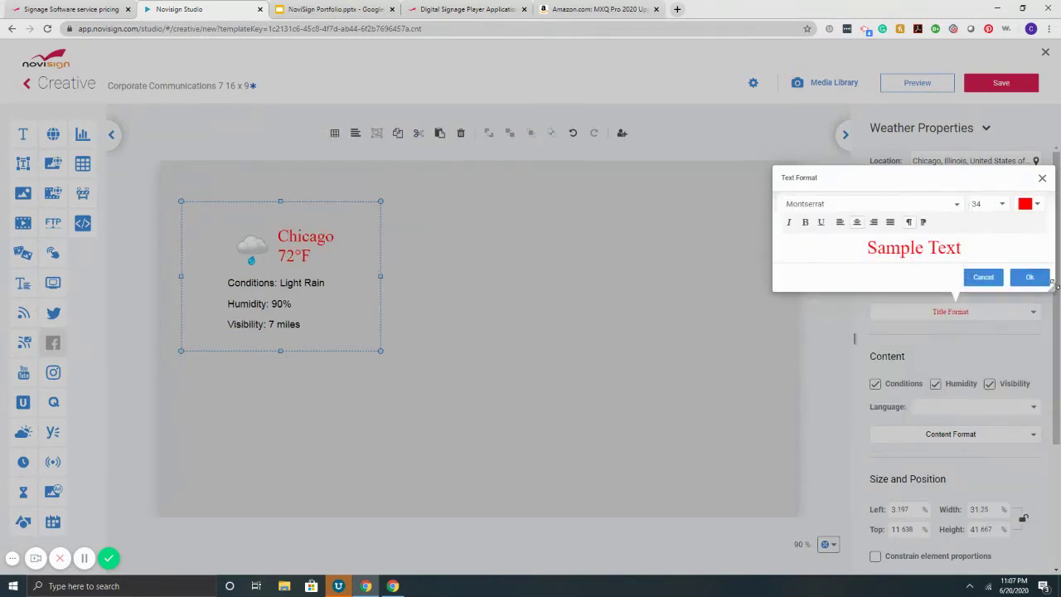
pyautogui.click(1029, 277)
pyautogui.click(989, 384)
pyautogui.click(935, 384)
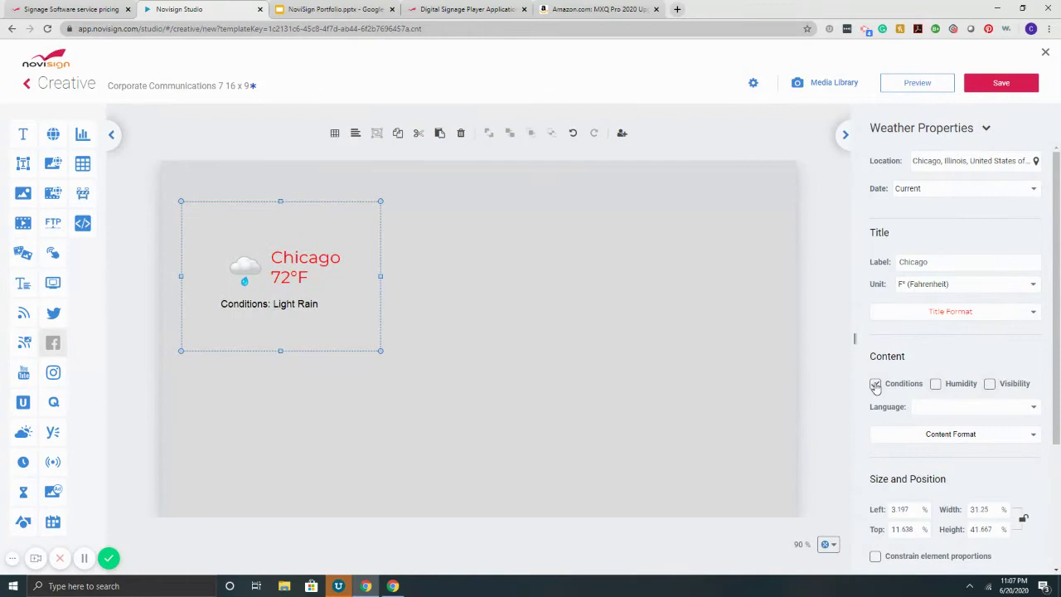
pyautogui.click(875, 384)
# Step: Shorten the weather box and place a YouTube video widget to its right, selecting its URL
pyautogui.moveTo(280, 351); pyautogui.dragTo(280, 294)
pyautogui.click(557, 251)
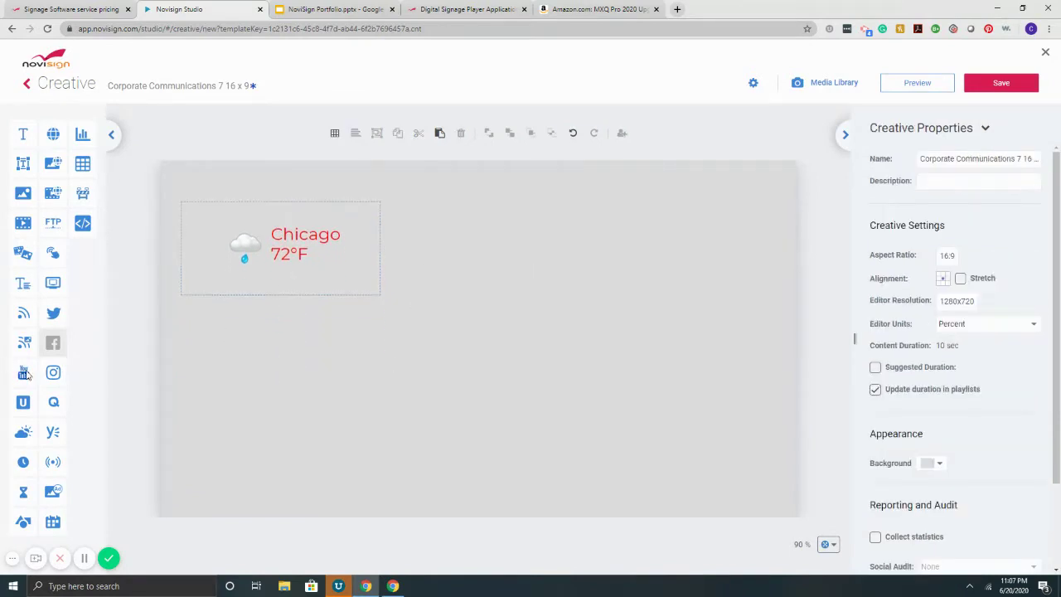
pyautogui.moveTo(23, 372); pyautogui.dragTo(526, 256)
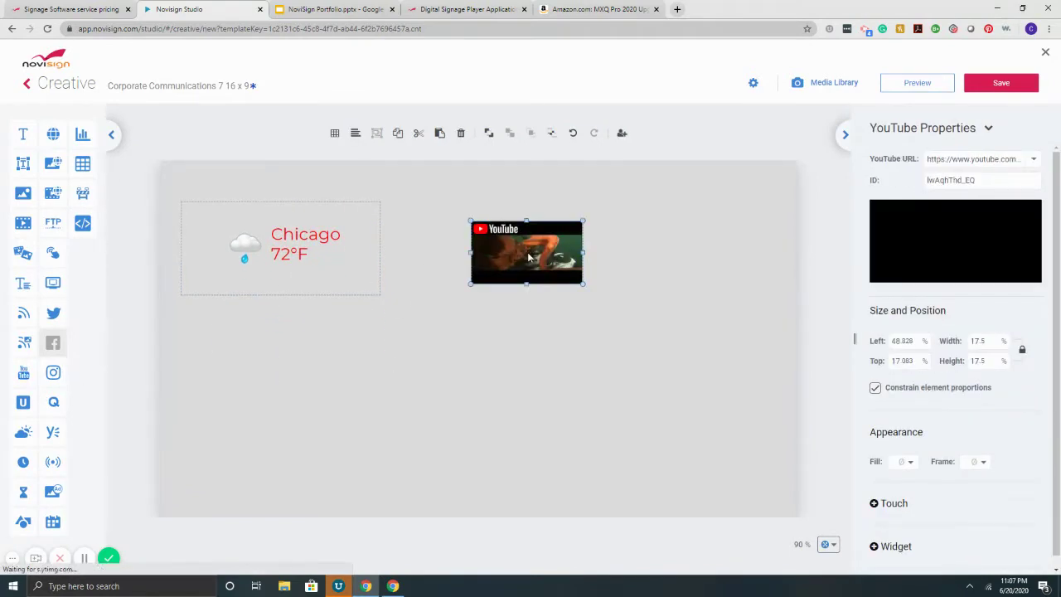
pyautogui.click(1003, 159)
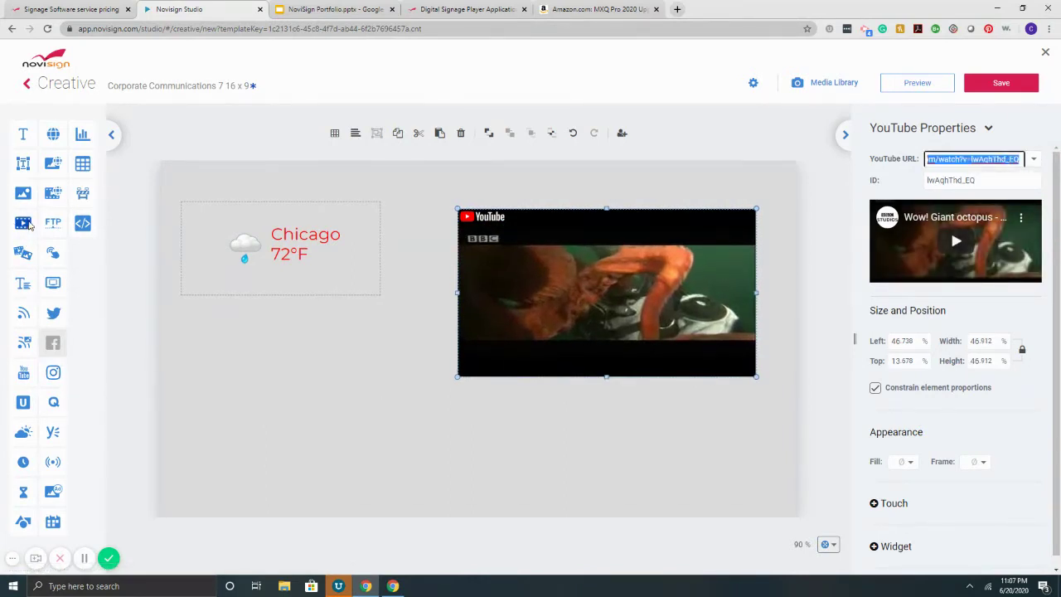
# Step: Add an image widget and insert the snow-cone picture from the library
pyautogui.moveTo(21, 196); pyautogui.dragTo(224, 393)
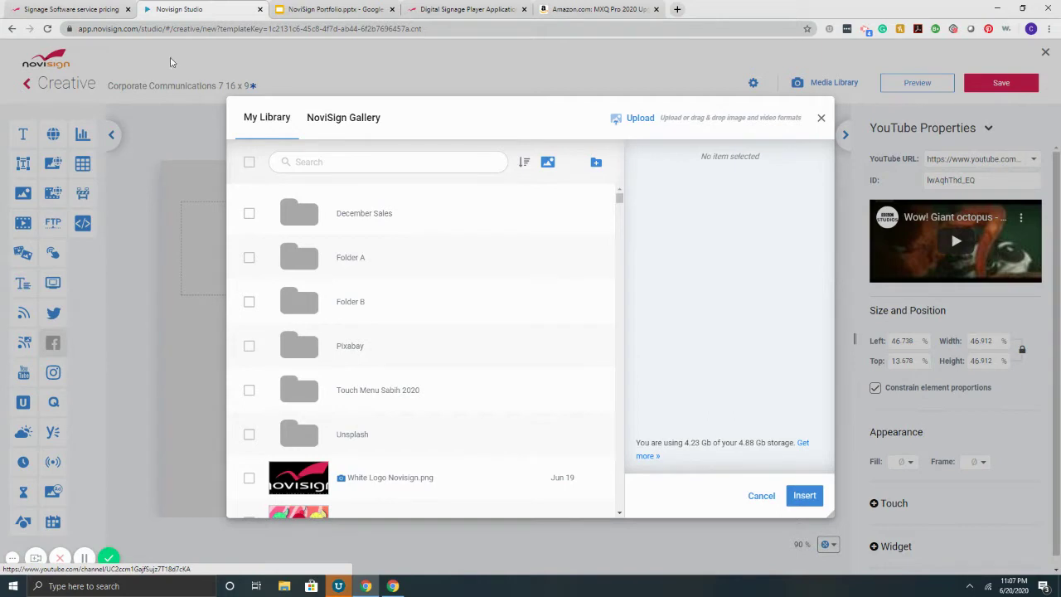
pyautogui.scroll(-5, 472, 372)
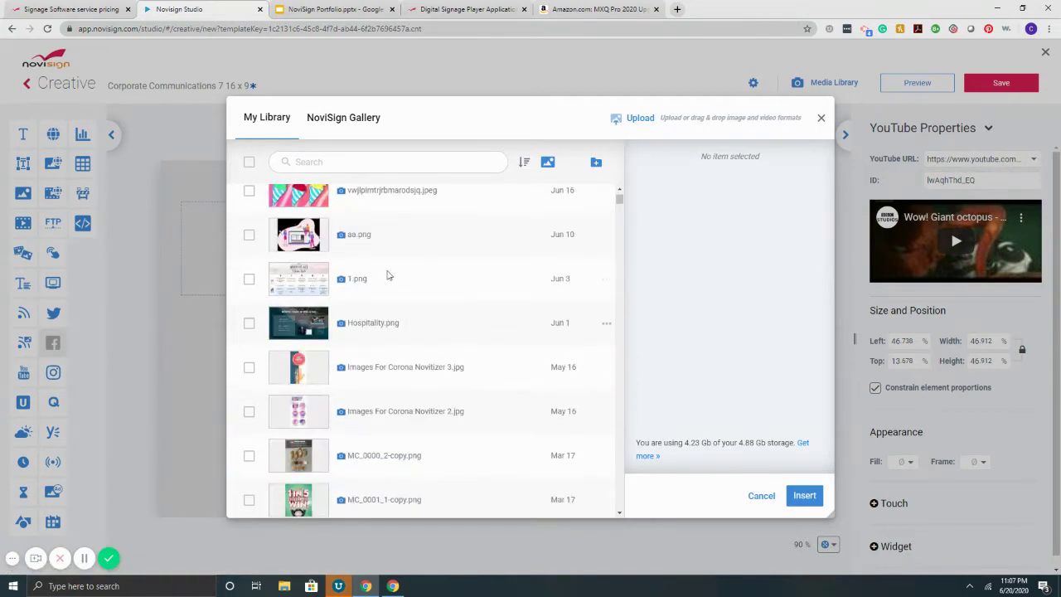
pyautogui.scroll(2, 310, 248)
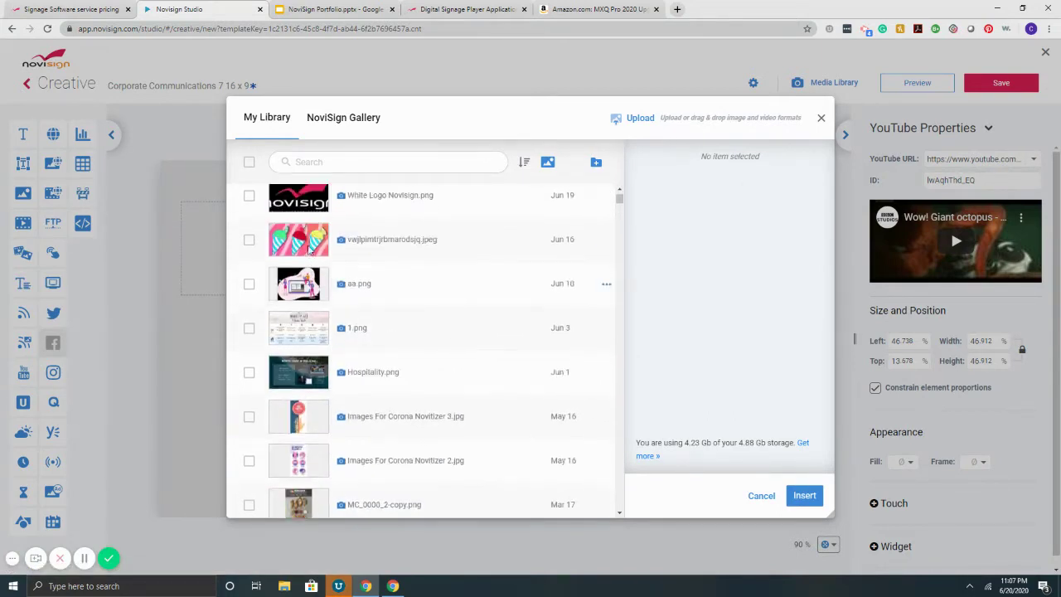
pyautogui.click(297, 309)
pyautogui.click(802, 496)
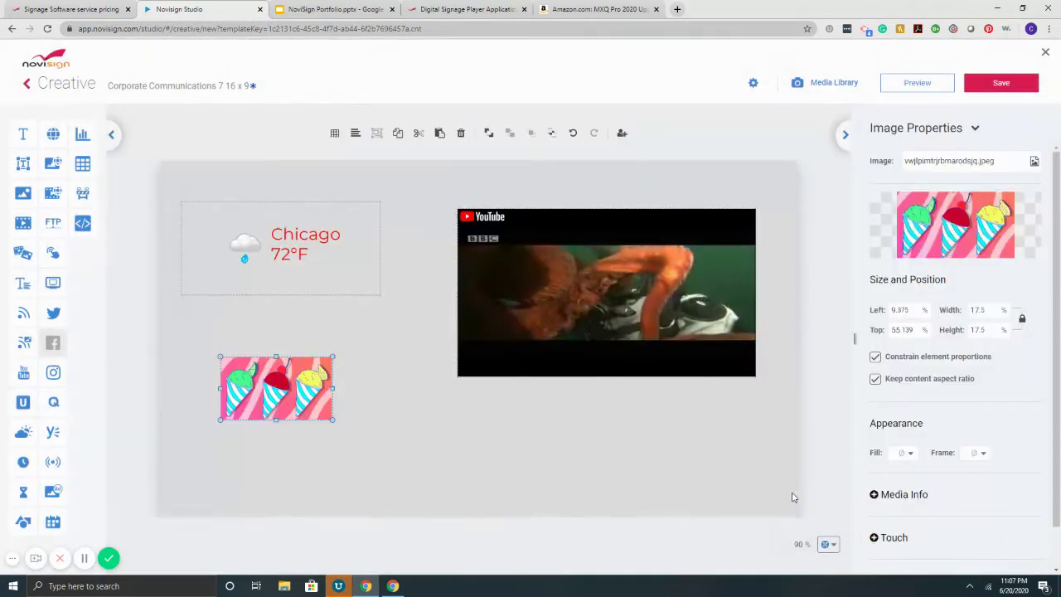
# Step: Resize and delete the snow-cone image, then start a new image from the NoviSign Gallery
pyautogui.moveTo(331, 421); pyautogui.dragTo(391, 453)
pyautogui.moveTo(336, 391); pyautogui.dragTo(317, 363)
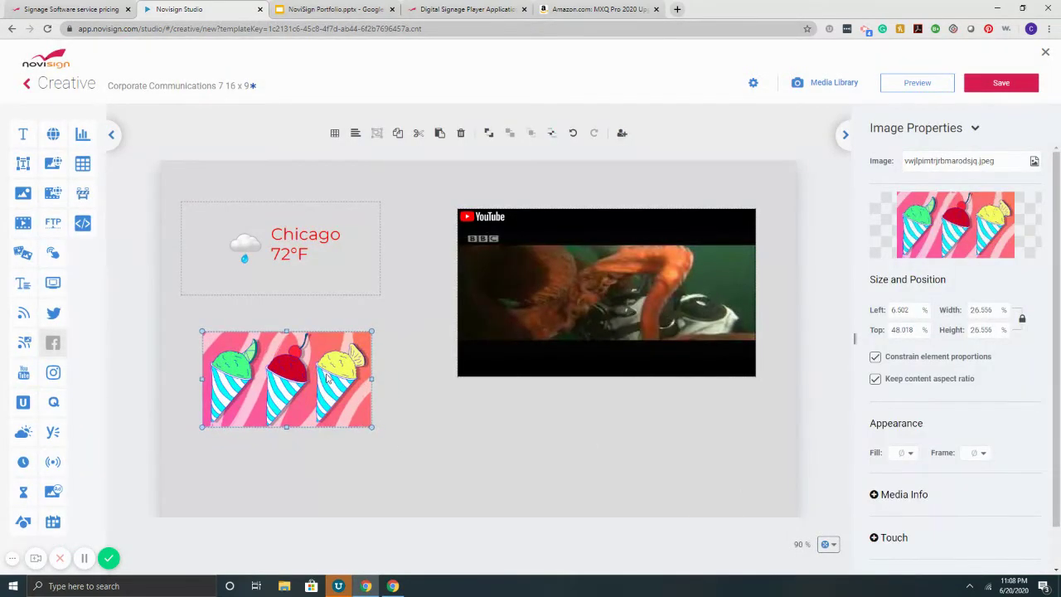
pyautogui.press('Delete')
pyautogui.moveTo(29, 186); pyautogui.dragTo(286, 369)
pyautogui.click(344, 119)
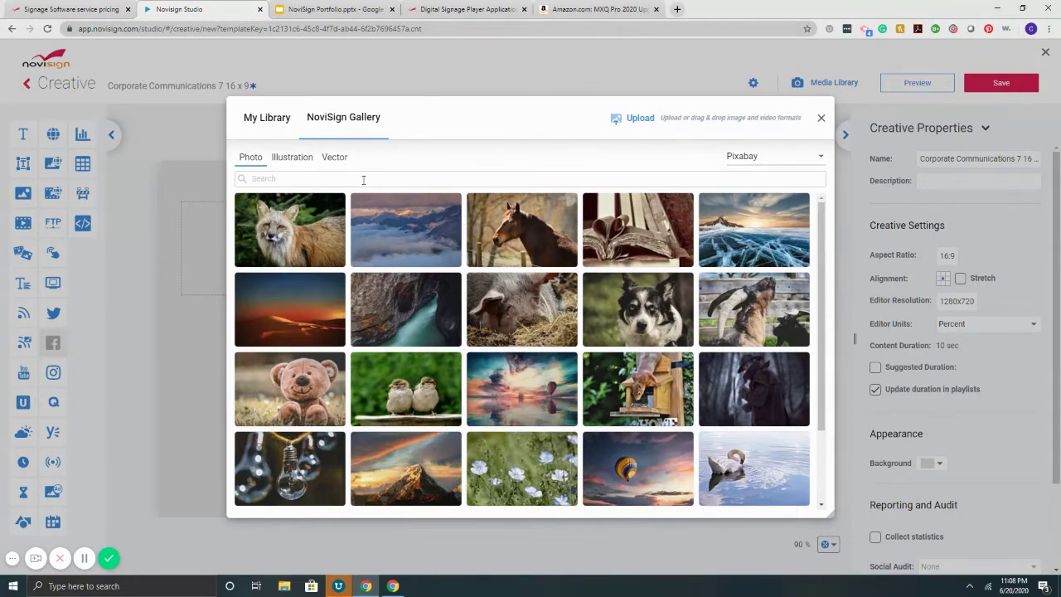
# Step: Search the gallery for 'business', switch to illustrations, and open the team-meeting illustration
pyautogui.write('b')
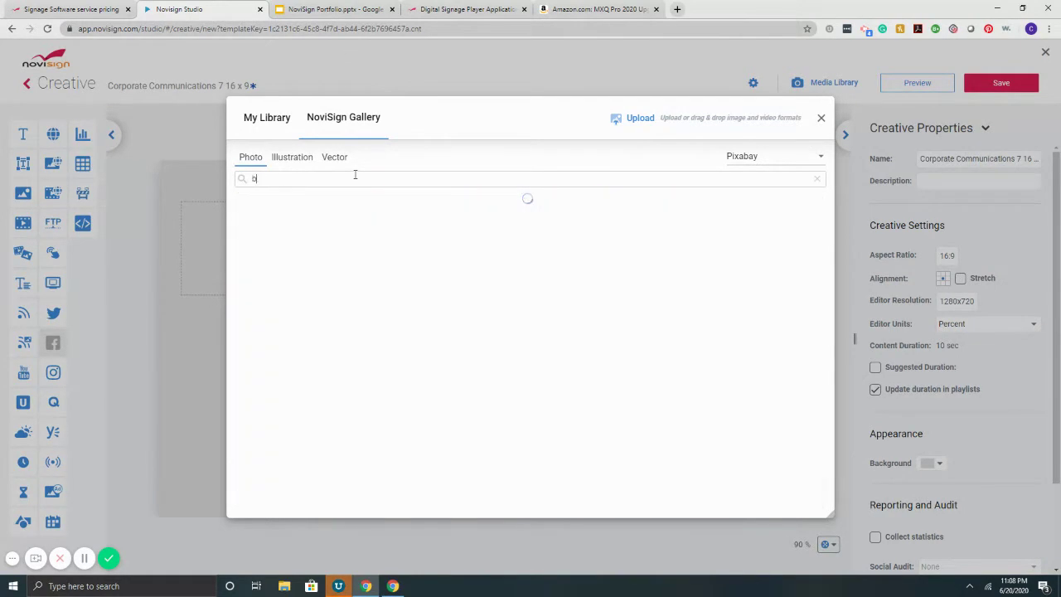
pyautogui.write('usiness')
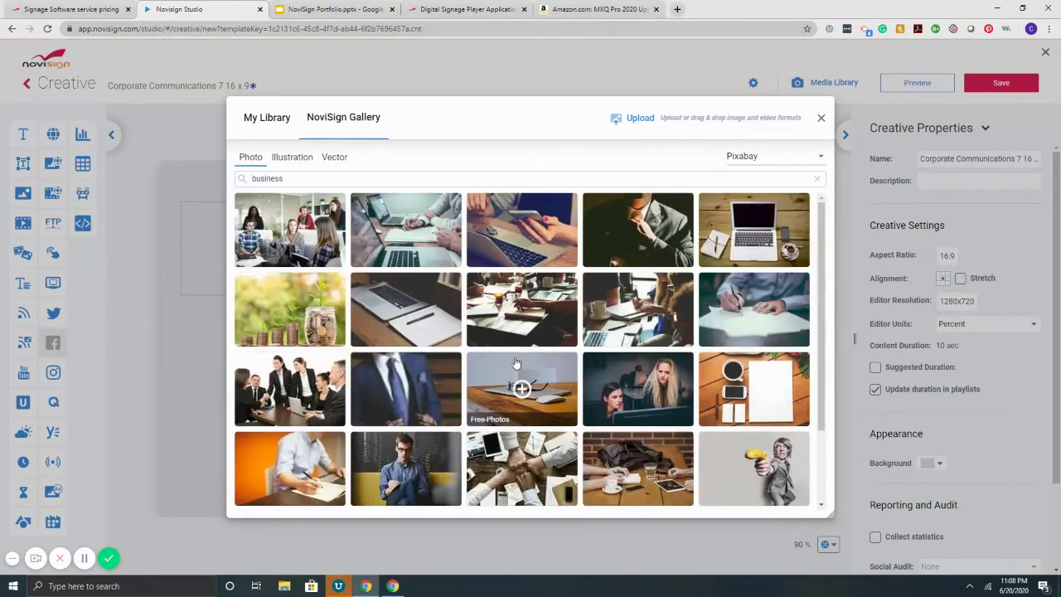
pyautogui.scroll(-8, 515, 363)
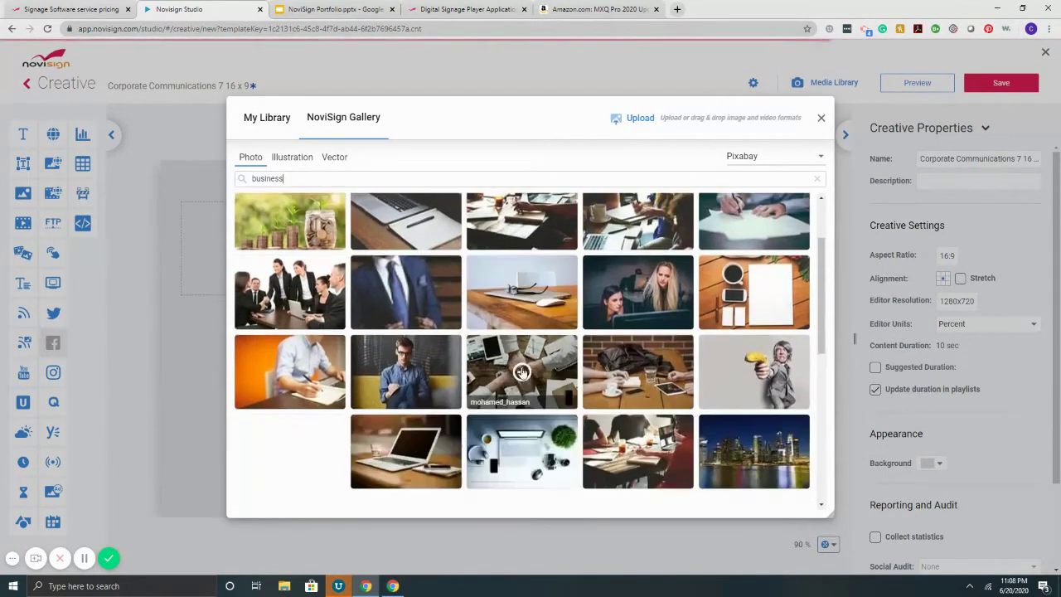
pyautogui.scroll(-10, 524, 332)
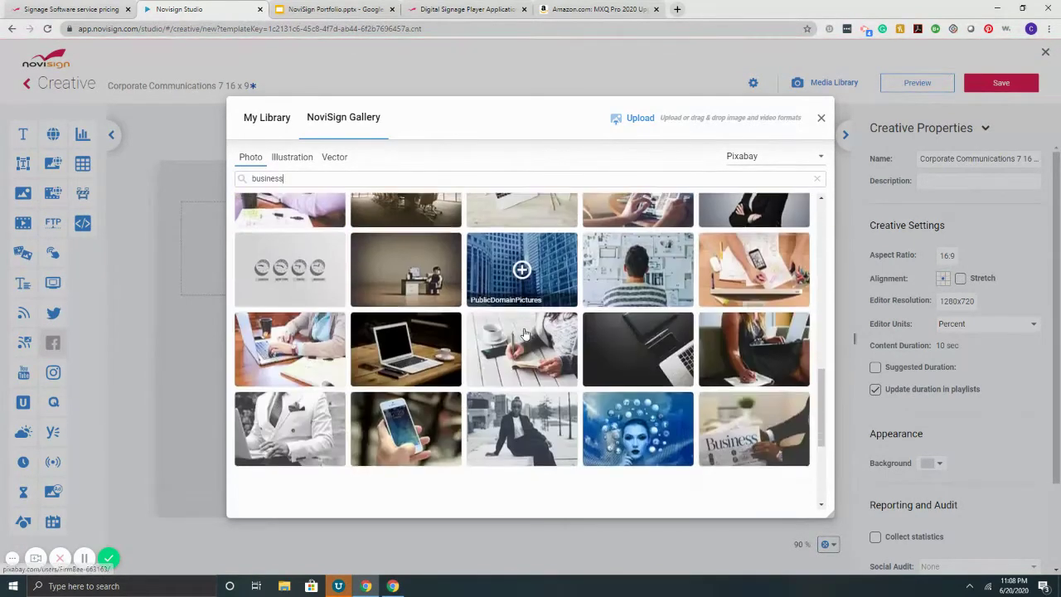
pyautogui.scroll(-10, 523, 332)
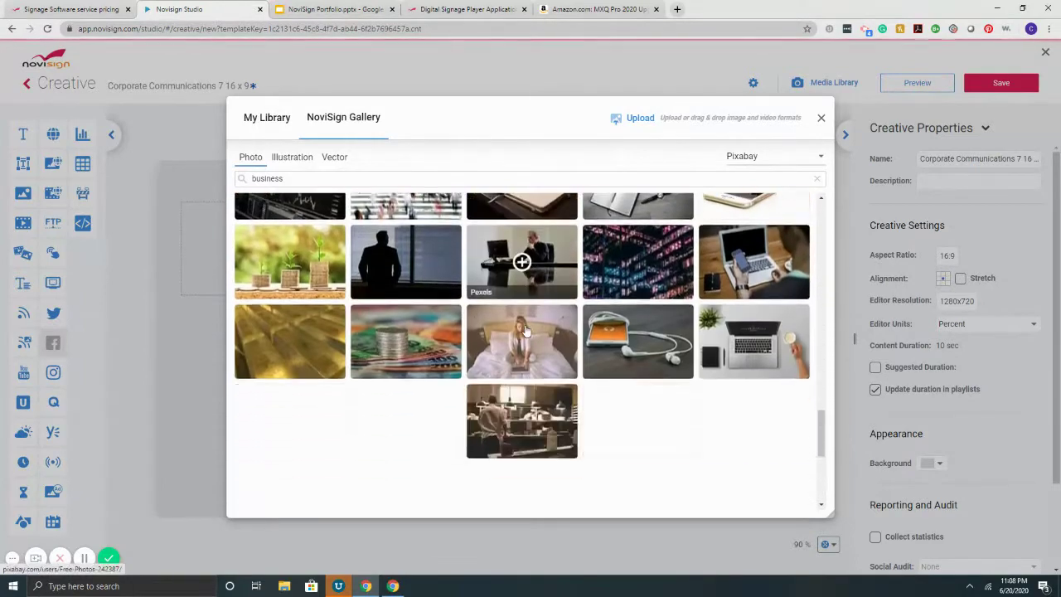
pyautogui.click(292, 156)
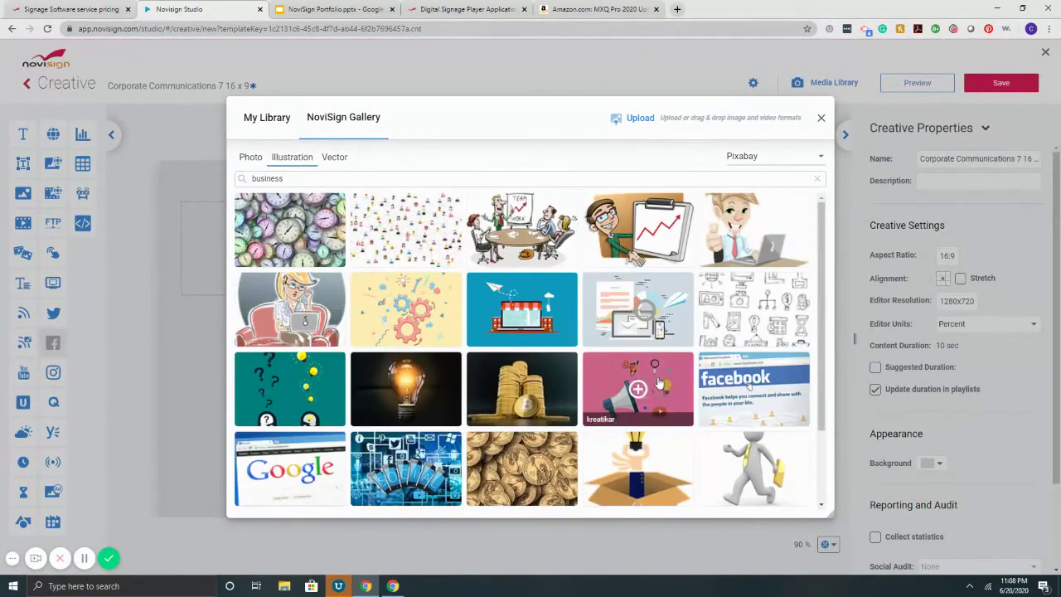
pyautogui.scroll(-3, 635, 365)
pyautogui.scroll(3, 581, 398)
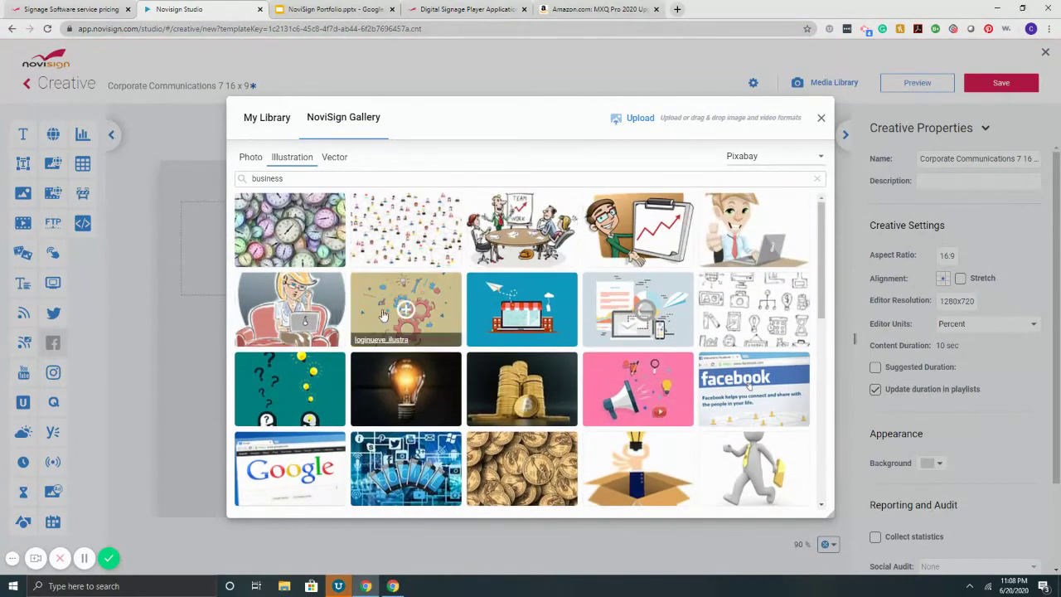
pyautogui.click(522, 231)
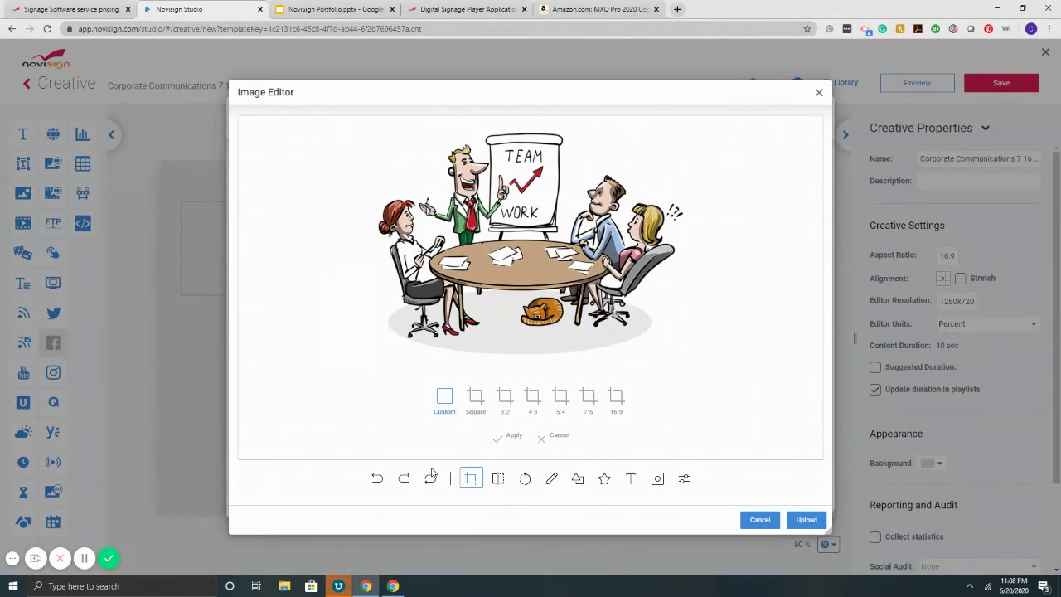
# Step: Add a black 'Let's go team' text label over the illustration's TEAM board
pyautogui.click(630, 478)
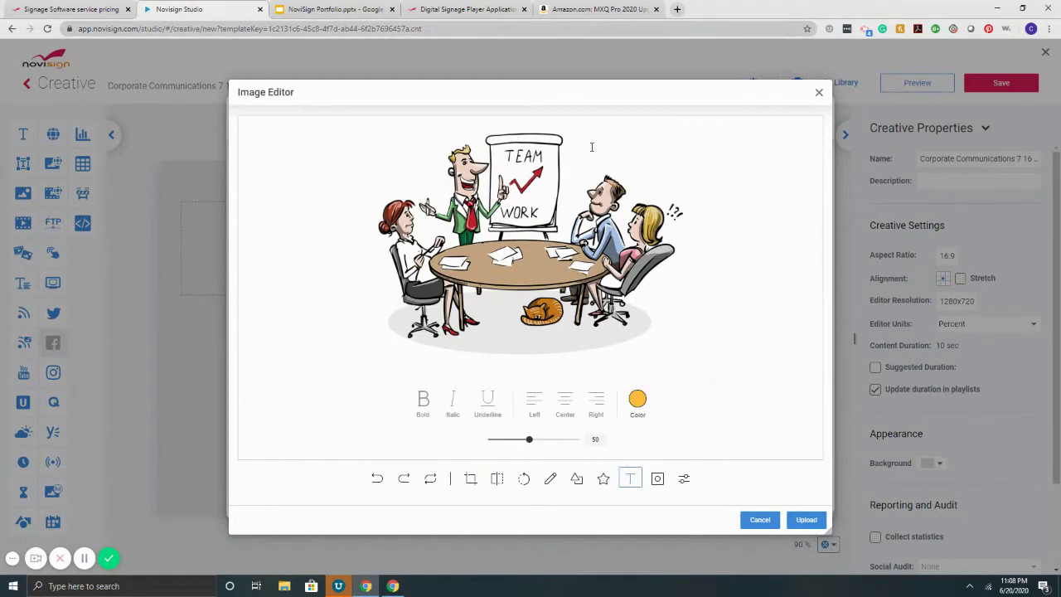
pyautogui.click(586, 151)
pyautogui.moveTo(602, 155); pyautogui.dragTo(479, 333)
pyautogui.click(637, 400)
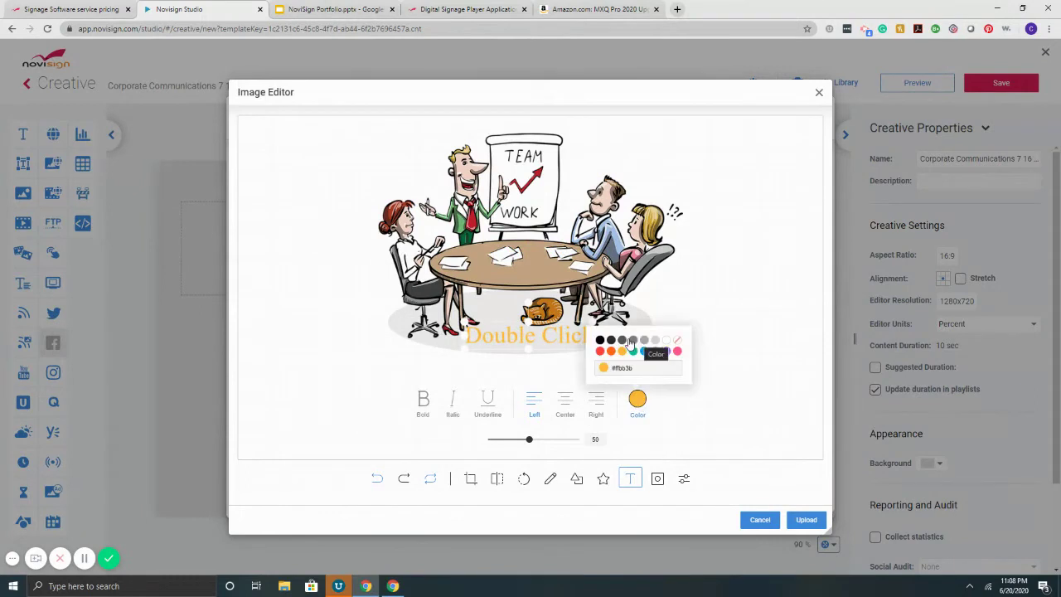
pyautogui.click(600, 341)
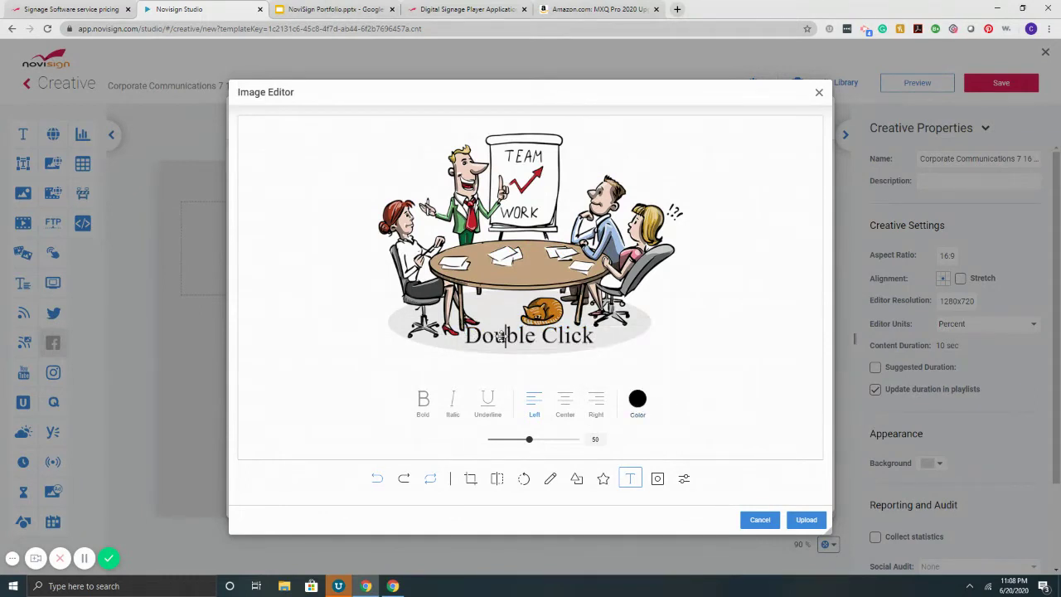
pyautogui.doubleClick(502, 336)
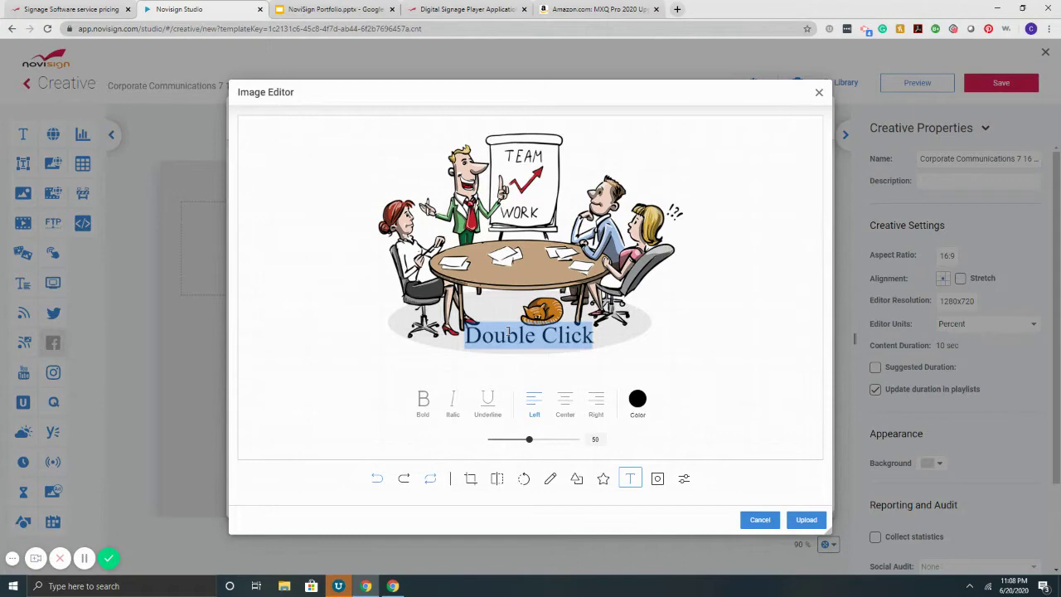
pyautogui.write("Let's go ")
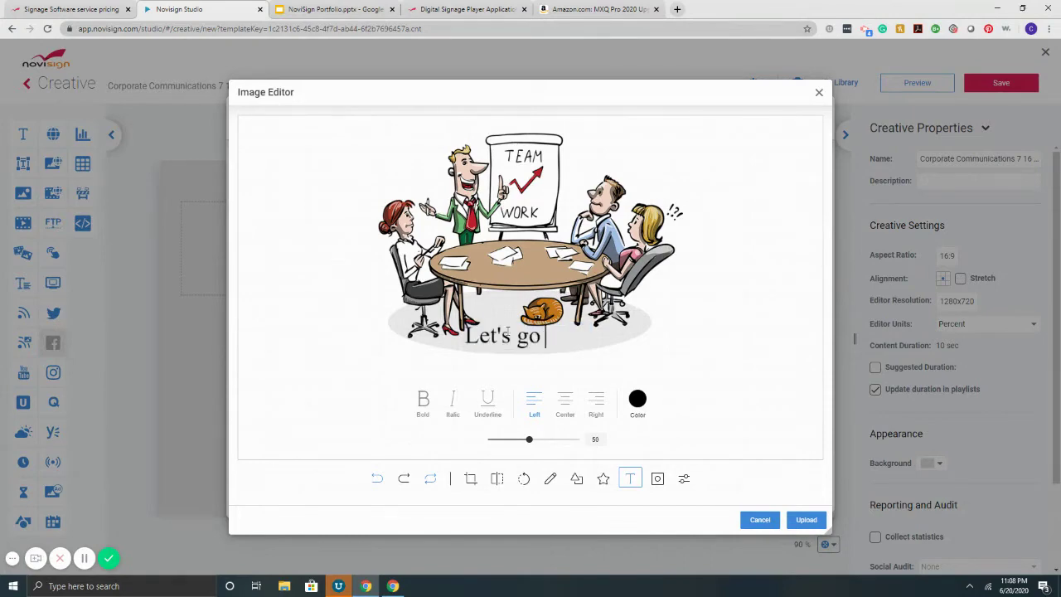
pyautogui.write('team')
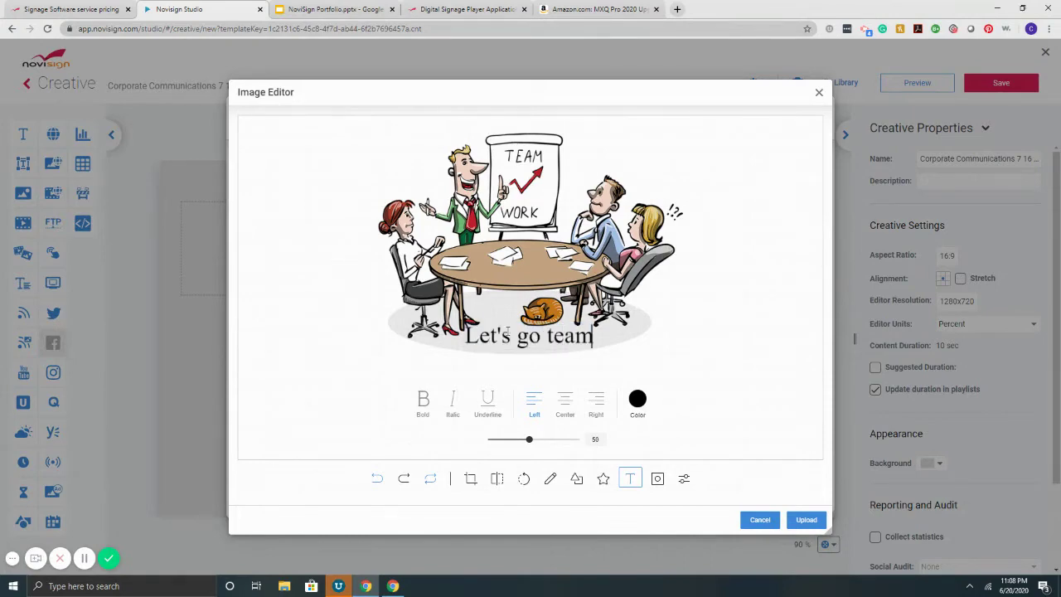
# Step: Upload the captioned illustration and position it below the weather box, undoing the last enlargement
pyautogui.click(806, 519)
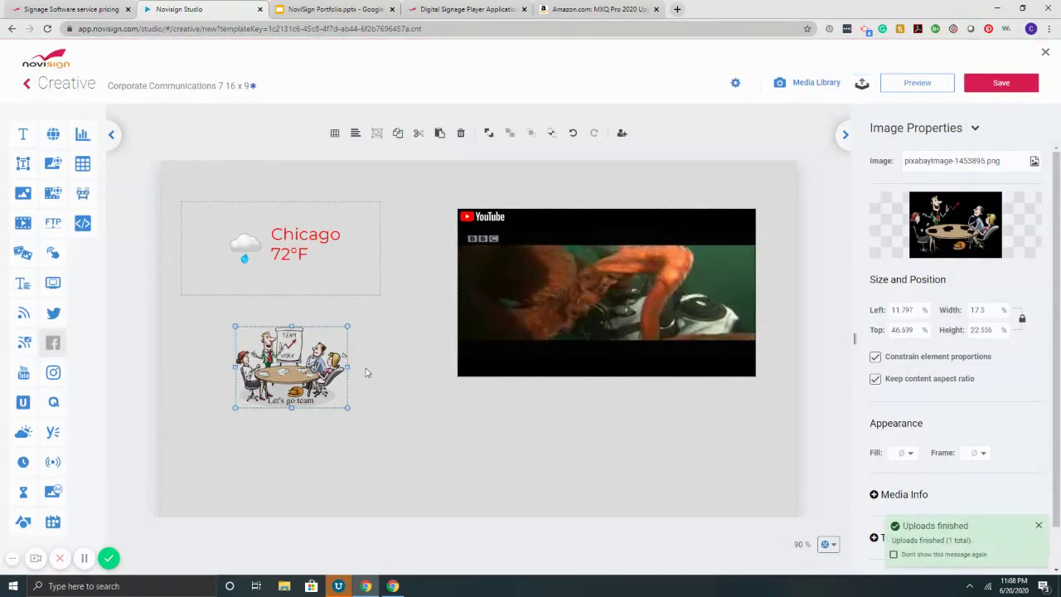
pyautogui.moveTo(347, 407); pyautogui.dragTo(467, 495)
pyautogui.moveTo(382, 416); pyautogui.dragTo(338, 401)
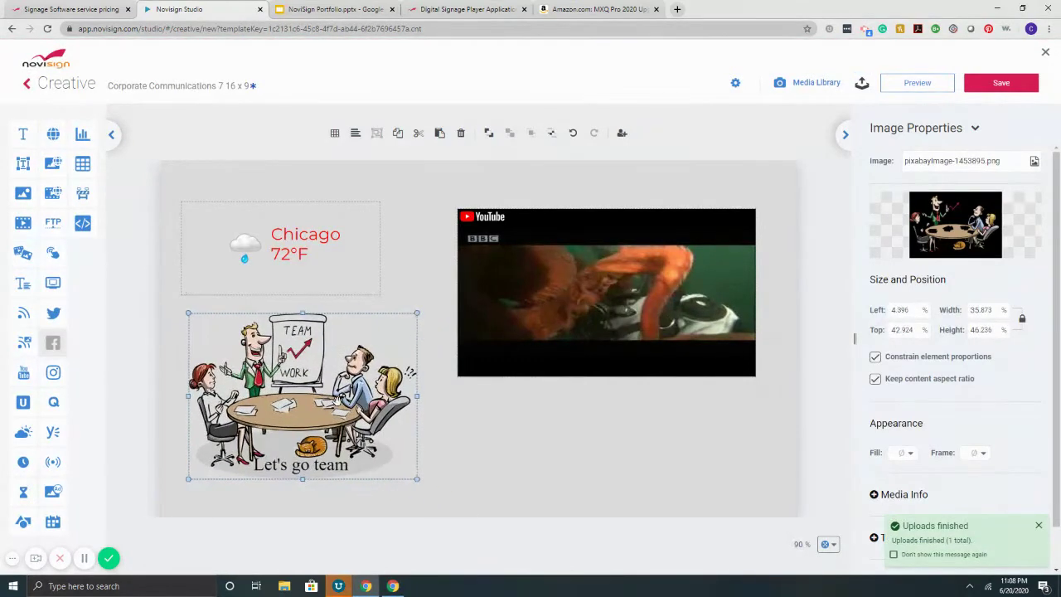
pyautogui.click(320, 458)
pyautogui.hotkey('ctrl', 'z')
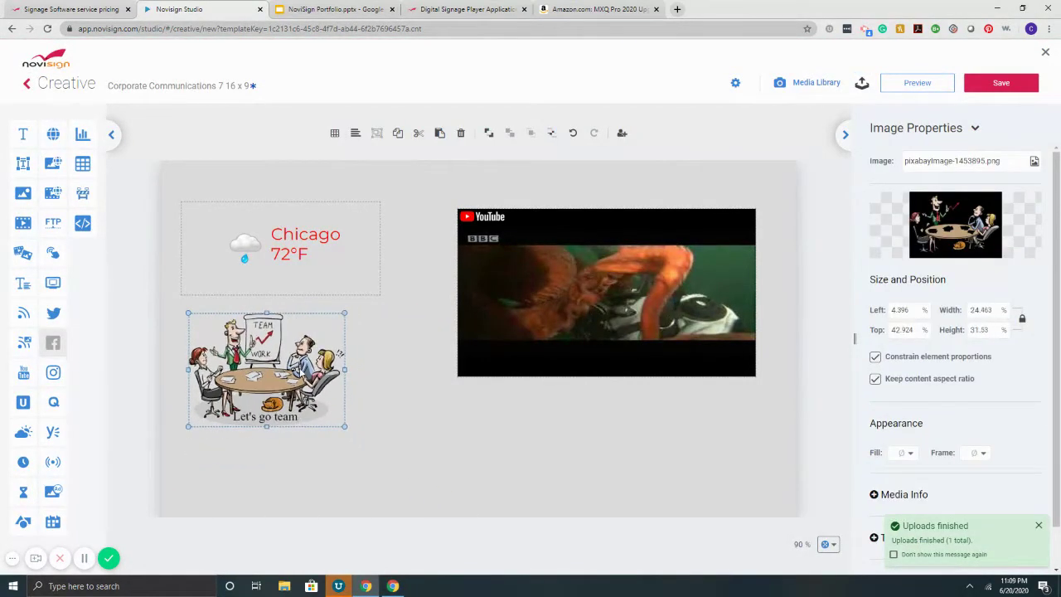
# Step: Stretch an RSS ticker across the canvas bottom and scroll the feed list toward Sky News World
pyautogui.moveTo(23, 315); pyautogui.dragTo(204, 483)
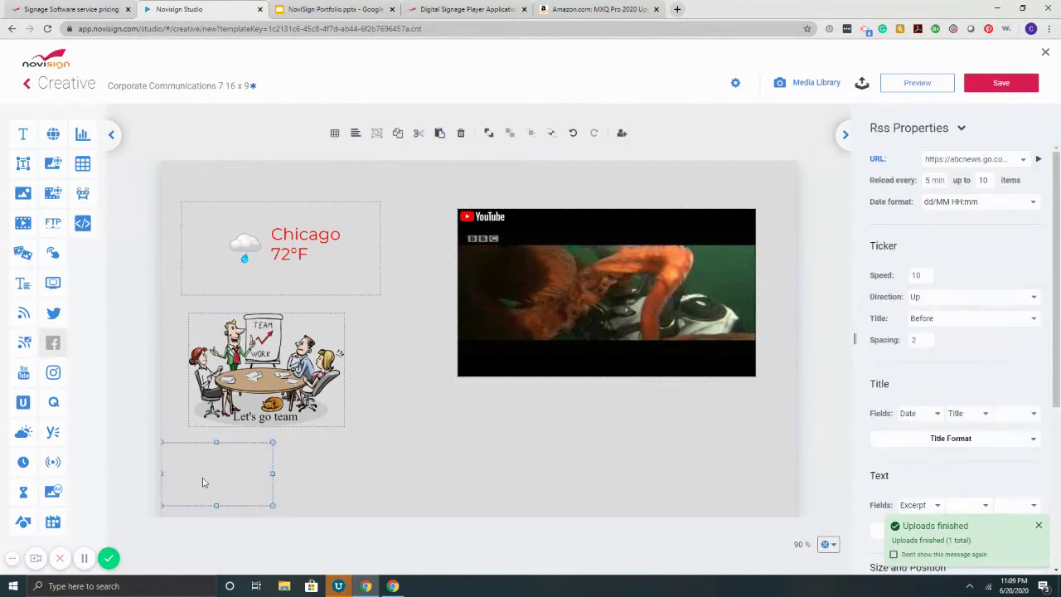
pyautogui.moveTo(282, 472); pyautogui.dragTo(785, 478)
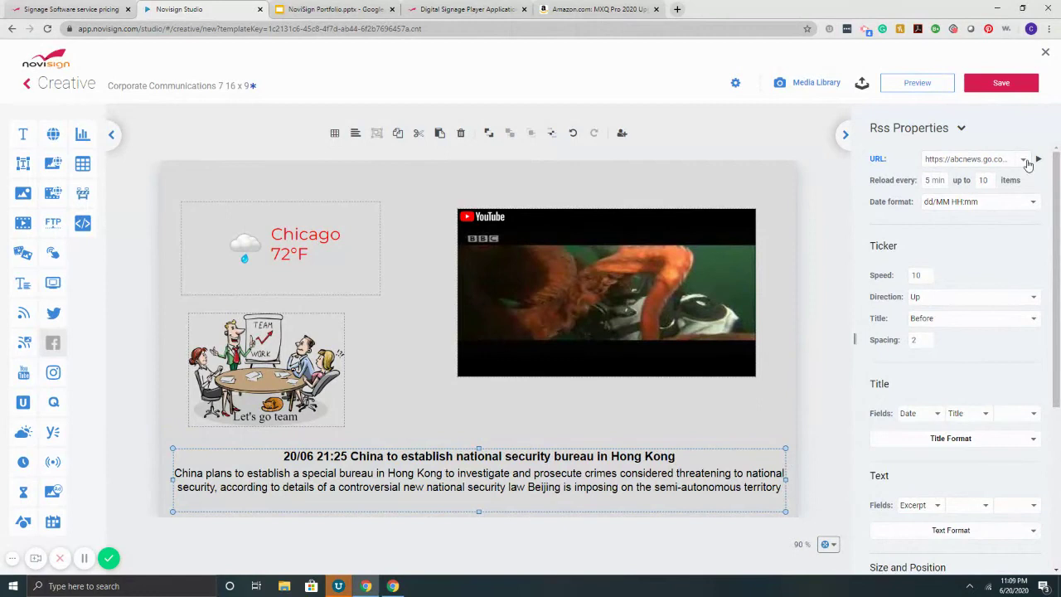
pyautogui.click(1026, 160)
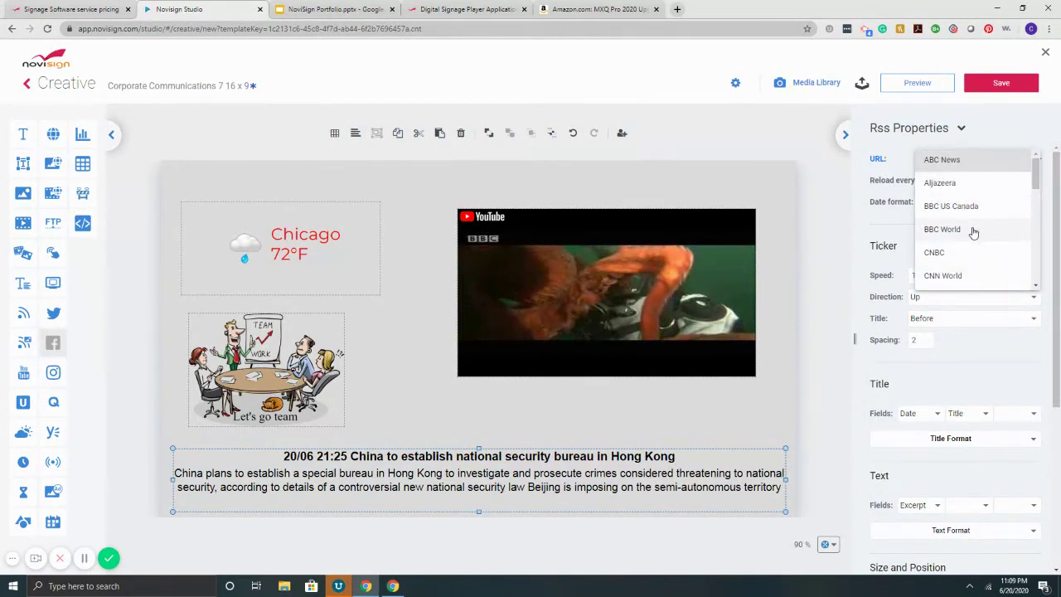
pyautogui.scroll(-1, 974, 235)
pyautogui.scroll(-1, 977, 229)
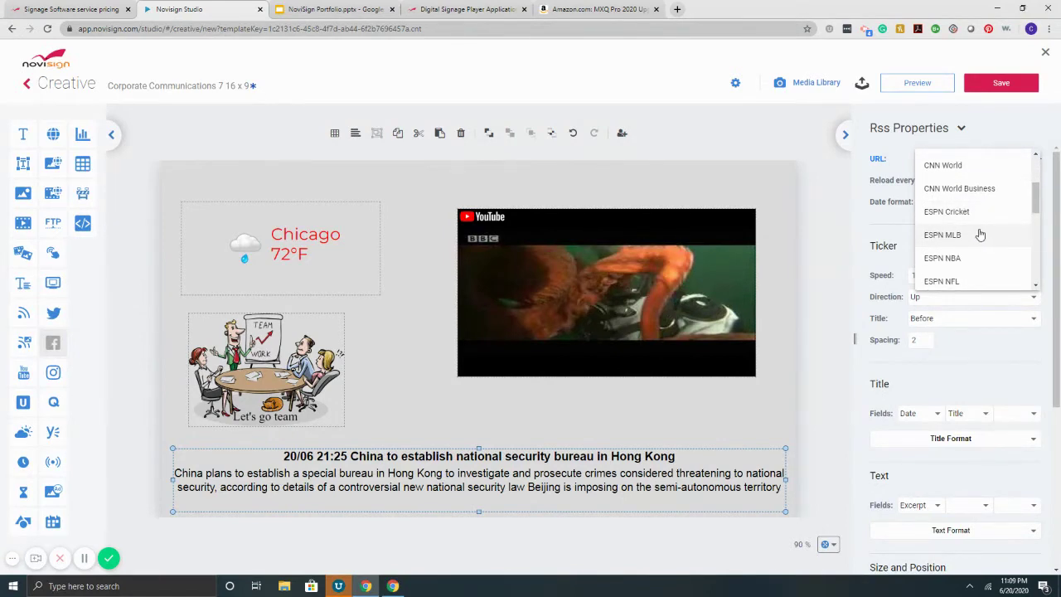
pyautogui.scroll(-1, 976, 229)
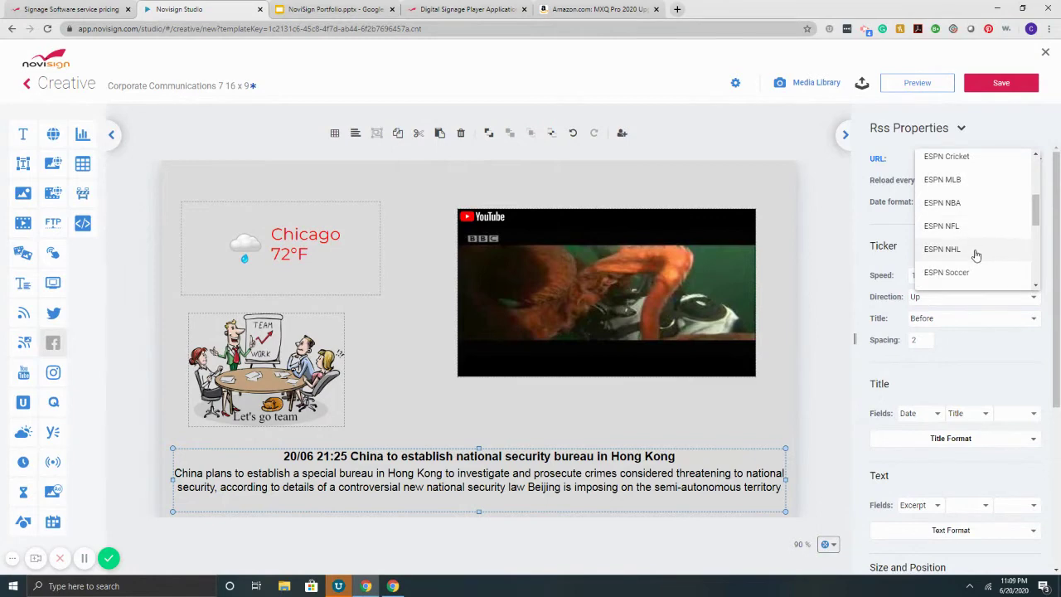
pyautogui.scroll(-3, 975, 238)
pyautogui.scroll(-4, 977, 233)
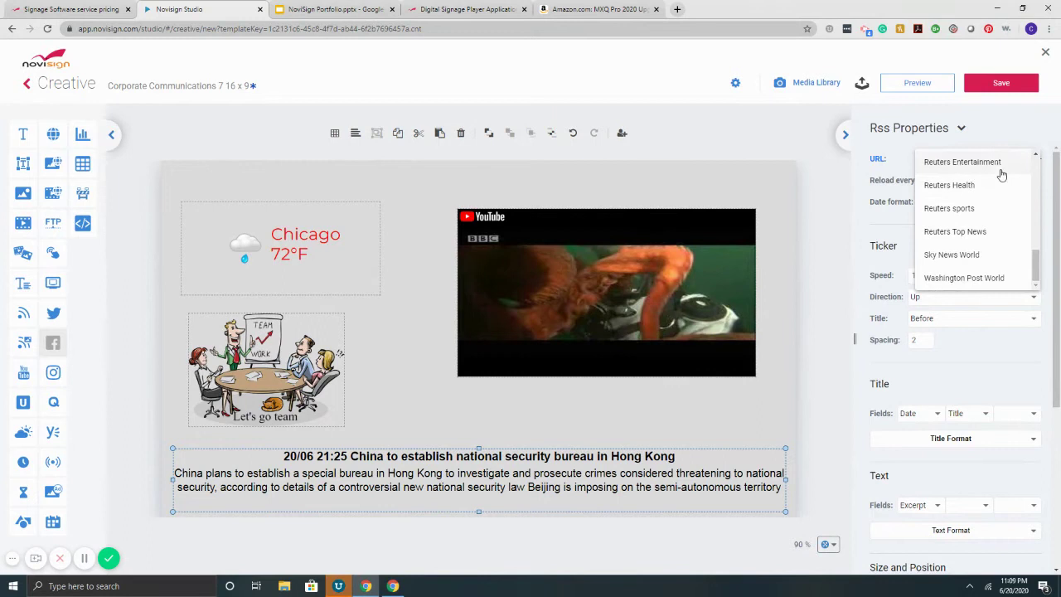
# Step: Switch the ticker feed to Sky News World, scroll it left, and make headlines red
pyautogui.click(964, 254)
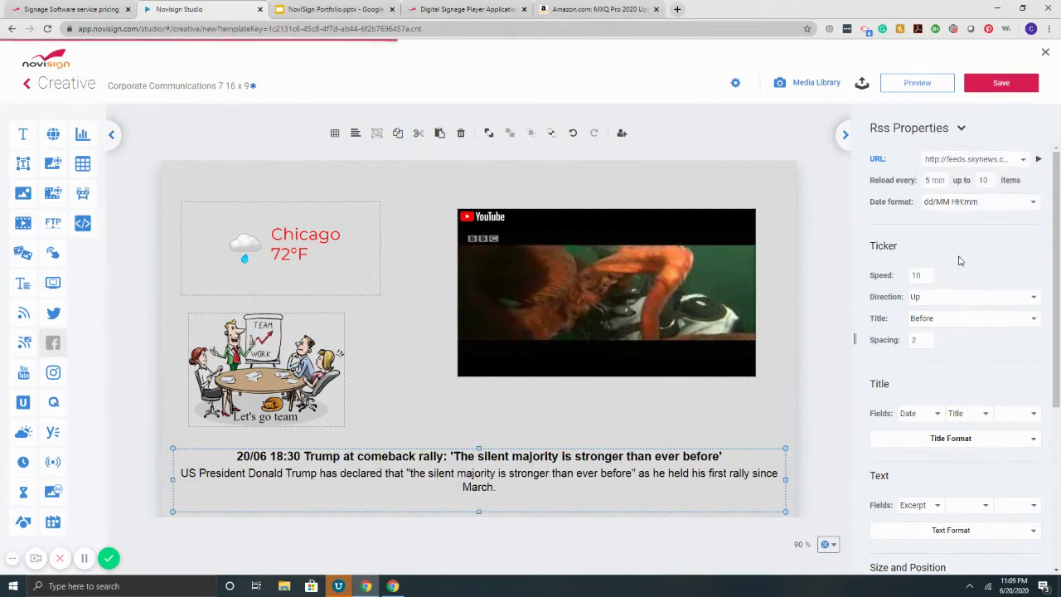
pyautogui.click(945, 299)
pyautogui.click(949, 249)
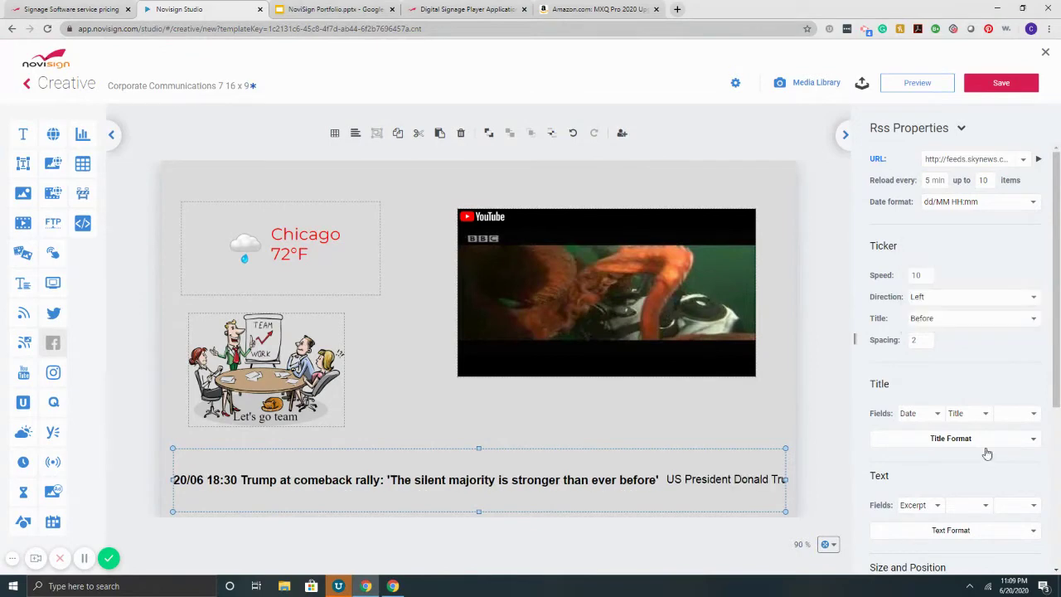
pyautogui.click(995, 439)
pyautogui.click(1030, 340)
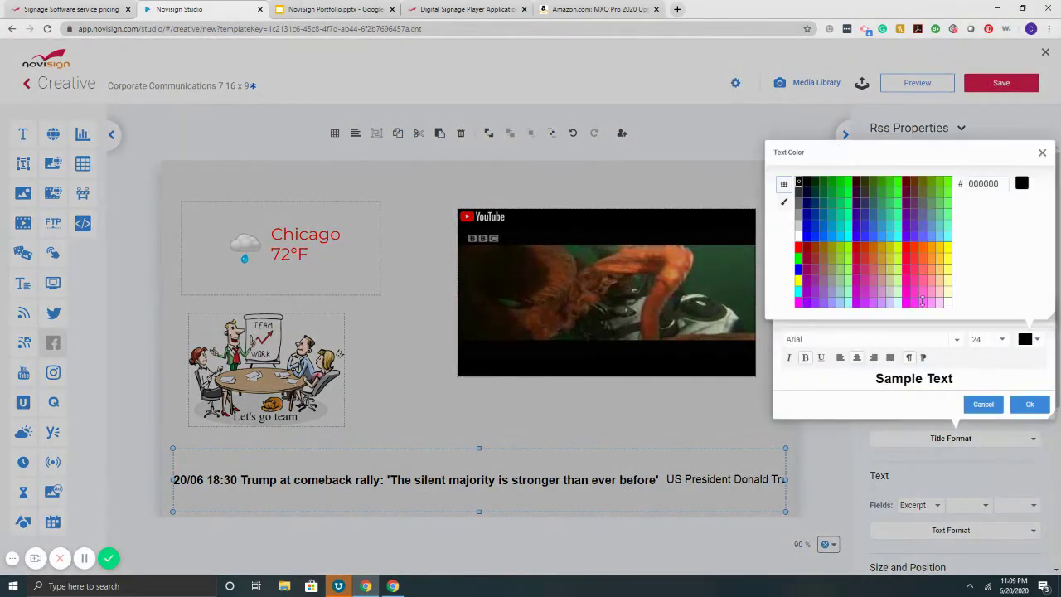
pyautogui.click(798, 247)
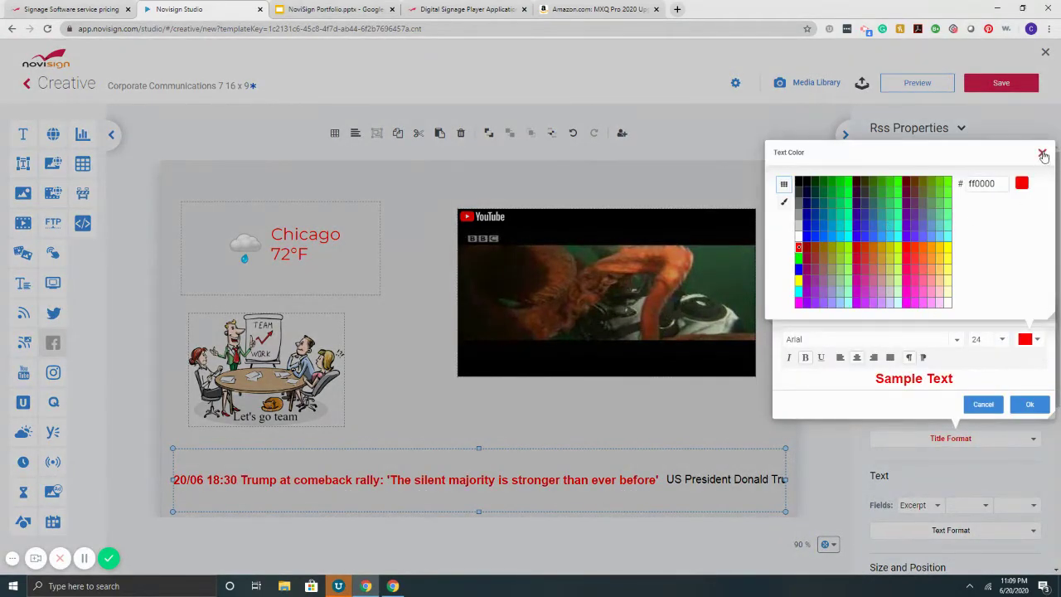
pyautogui.click(1043, 155)
pyautogui.click(1026, 405)
# Step: Make the ticker story text blue and set the scroll speed to 20
pyautogui.click(984, 533)
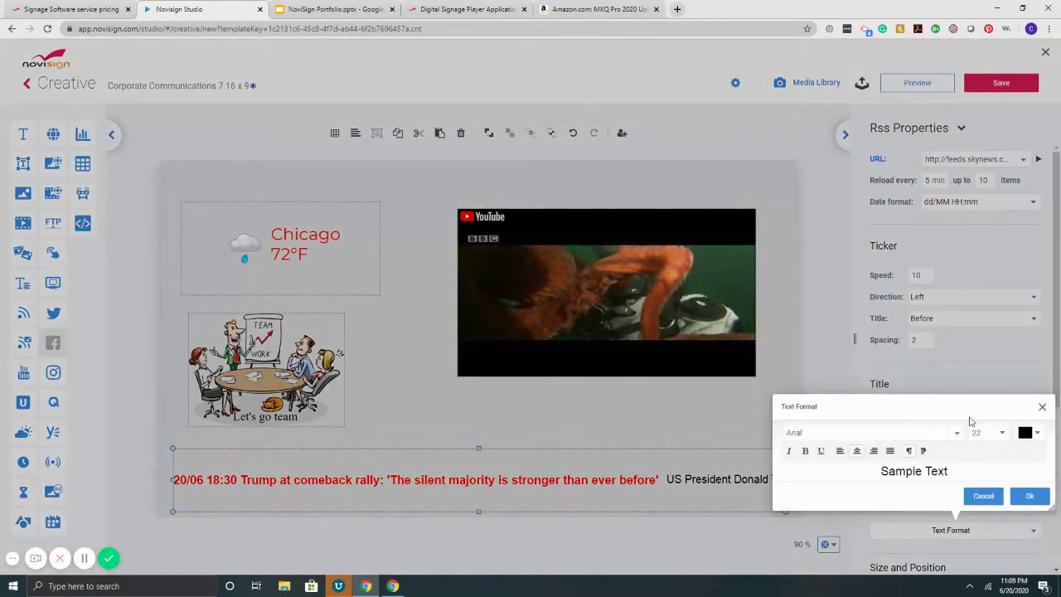
pyautogui.click(1025, 433)
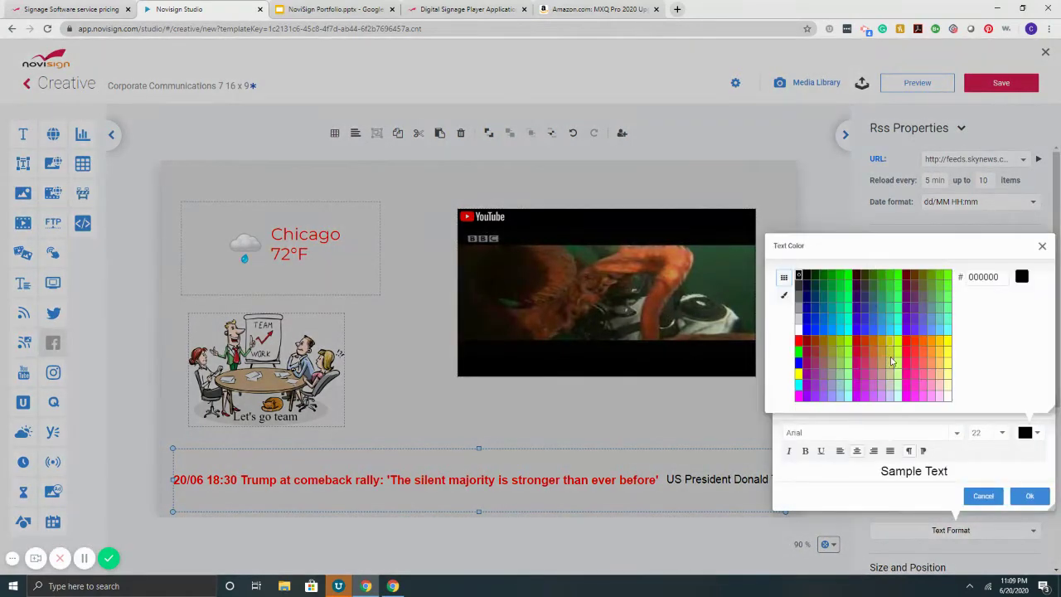
pyautogui.click(815, 330)
pyautogui.click(1042, 246)
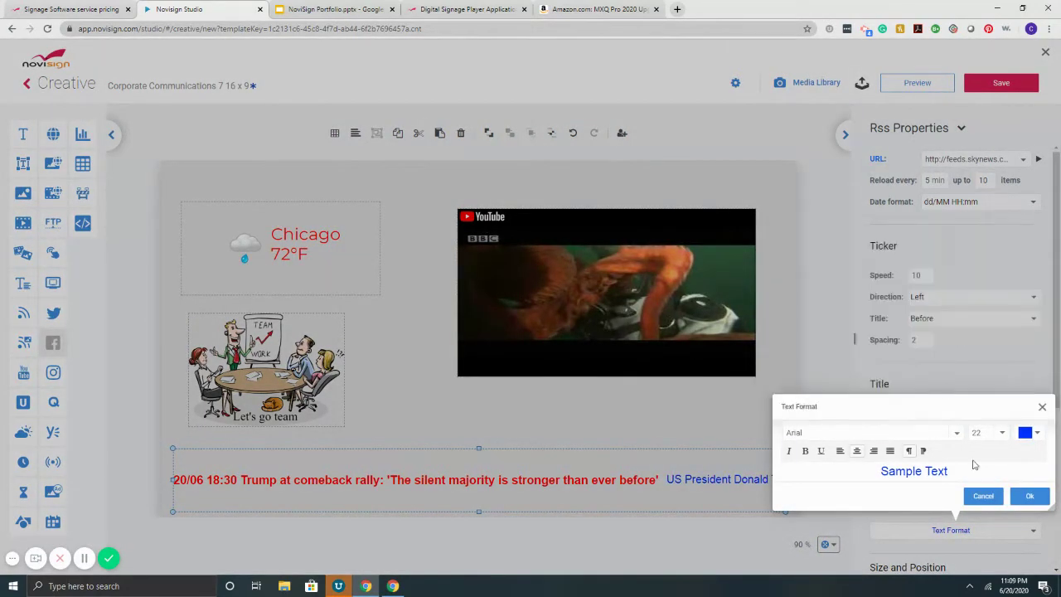
pyautogui.click(1032, 495)
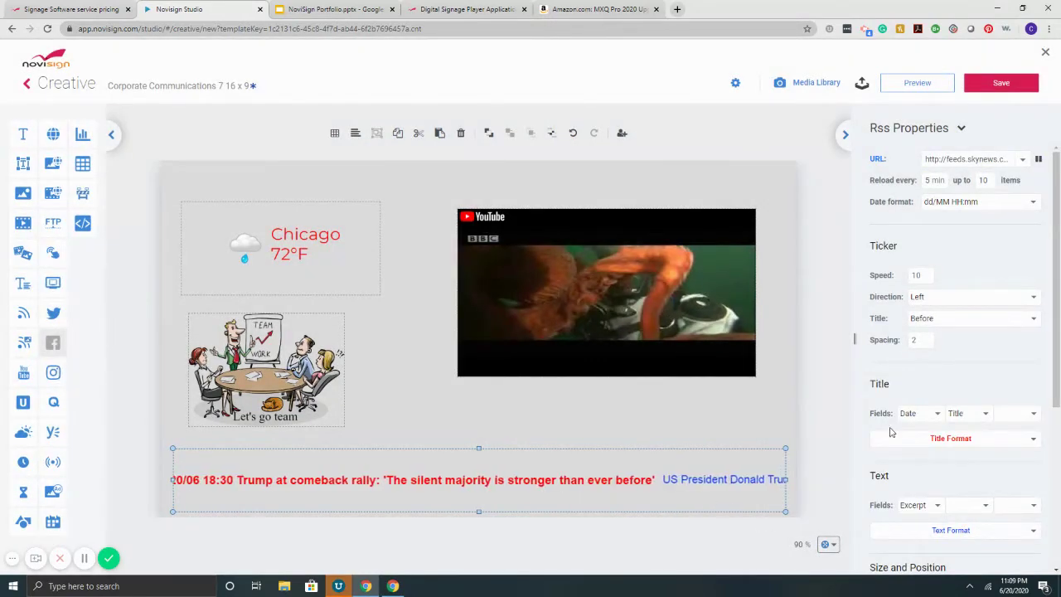
pyautogui.doubleClick(920, 275)
pyautogui.write('20')
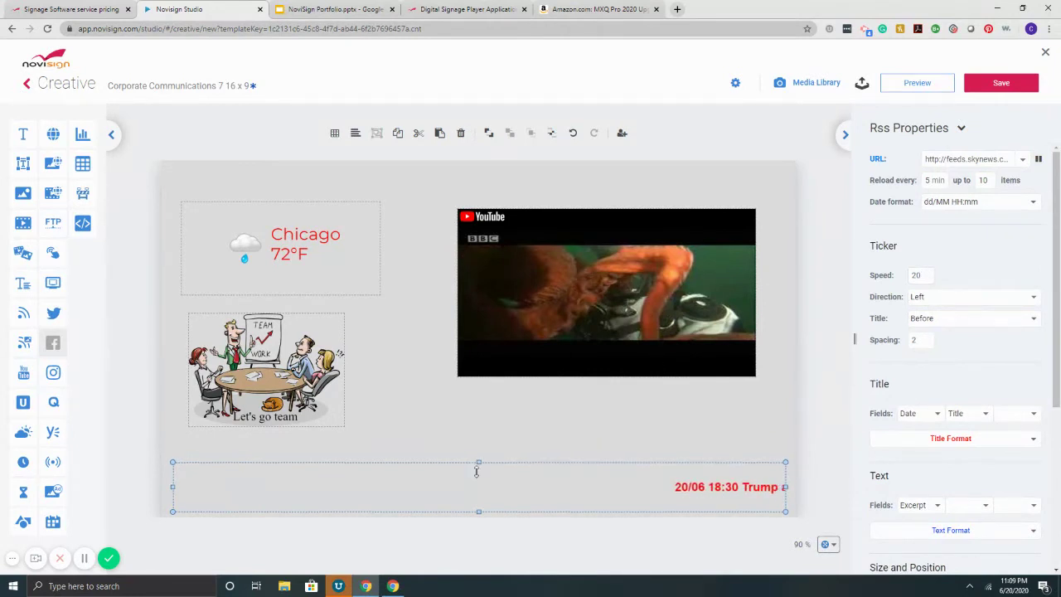
# Step: Replace the YouTube video with the ice-cream image placed near the canvas top
pyautogui.click(548, 360)
pyautogui.press('Delete')
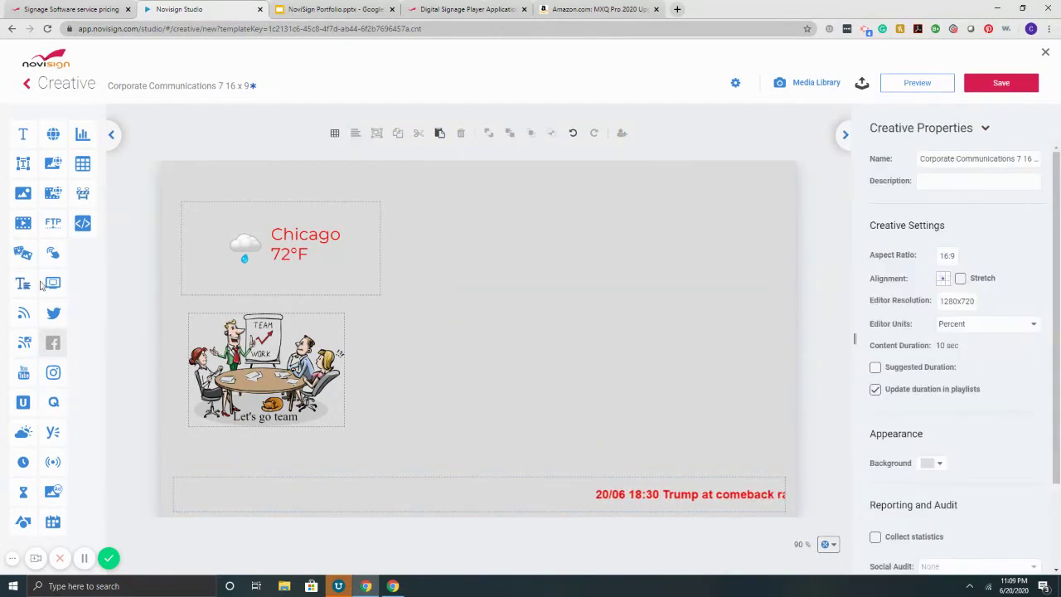
pyautogui.click(23, 194)
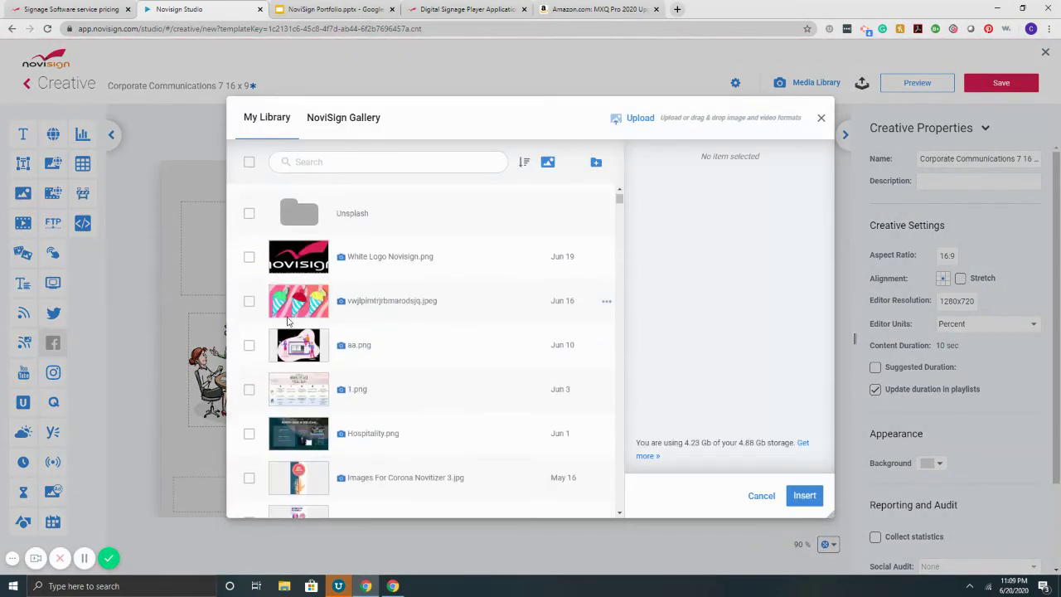
pyautogui.click(291, 308)
pyautogui.click(804, 495)
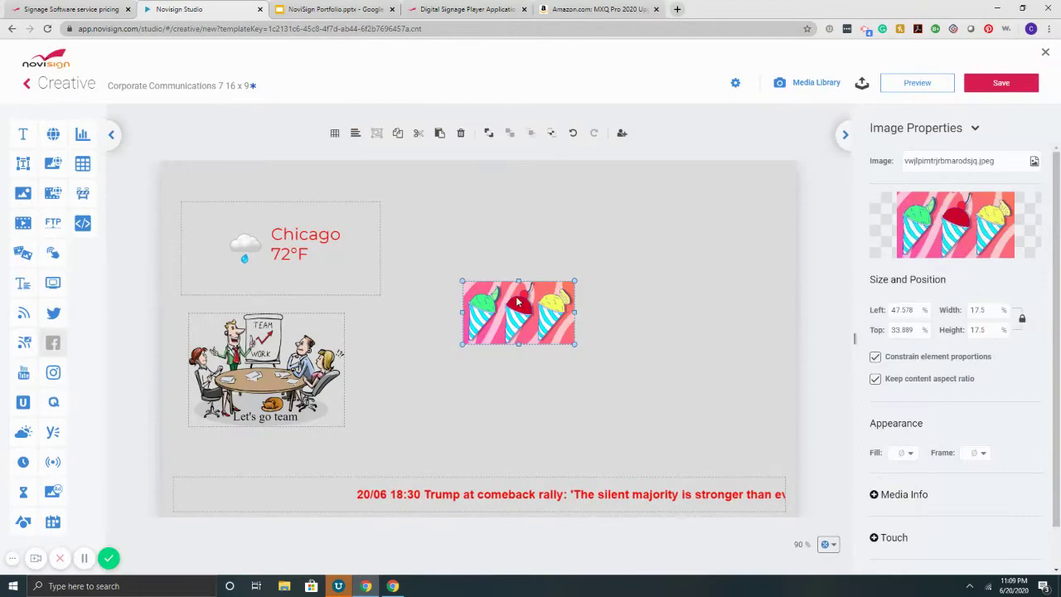
pyautogui.moveTo(517, 303); pyautogui.dragTo(494, 219)
# Step: Insert the Big Mac.mp4 video from the Media Library and preview the full layout
pyautogui.doubleClick(555, 348)
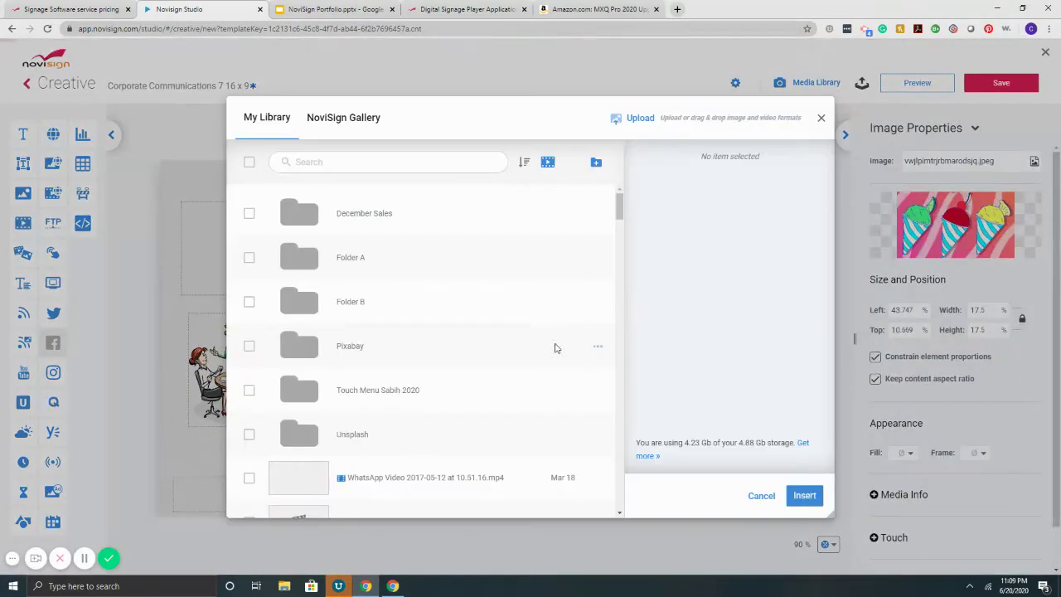
pyautogui.scroll(-3, 555, 348)
pyautogui.click(555, 345)
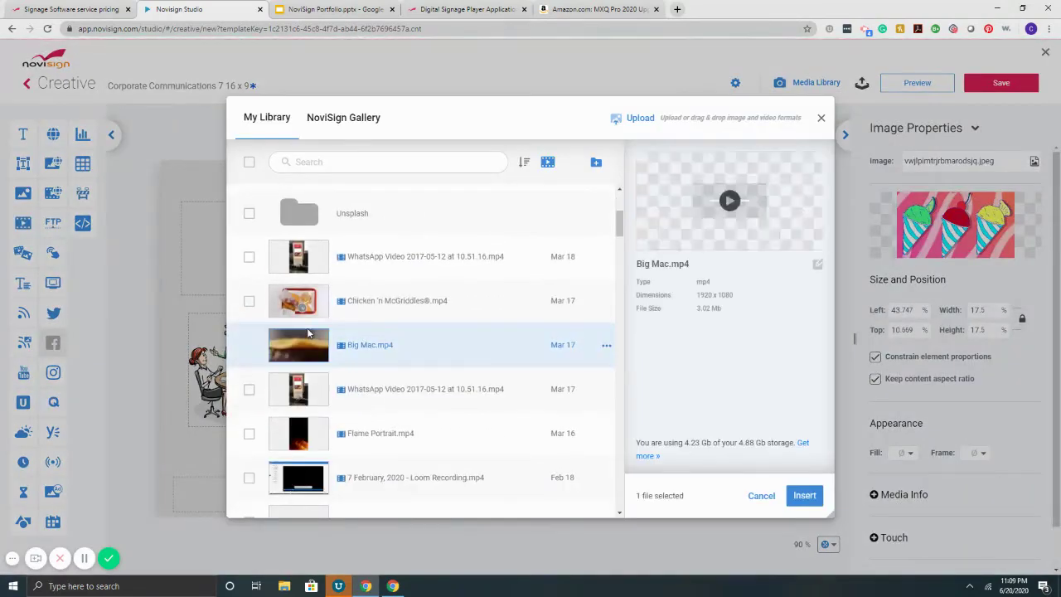
pyautogui.click(804, 496)
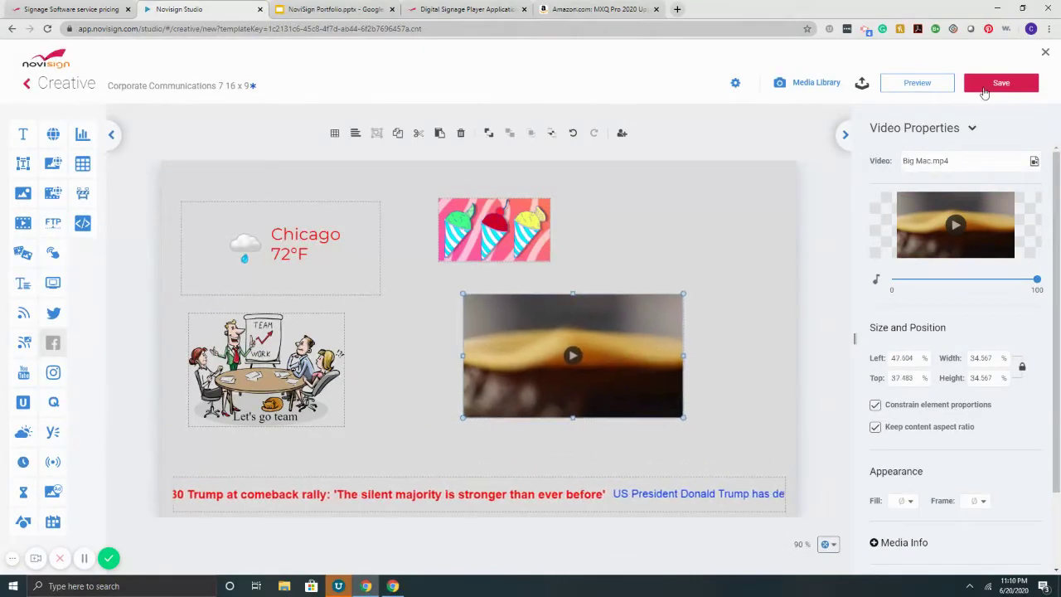
pyautogui.click(918, 83)
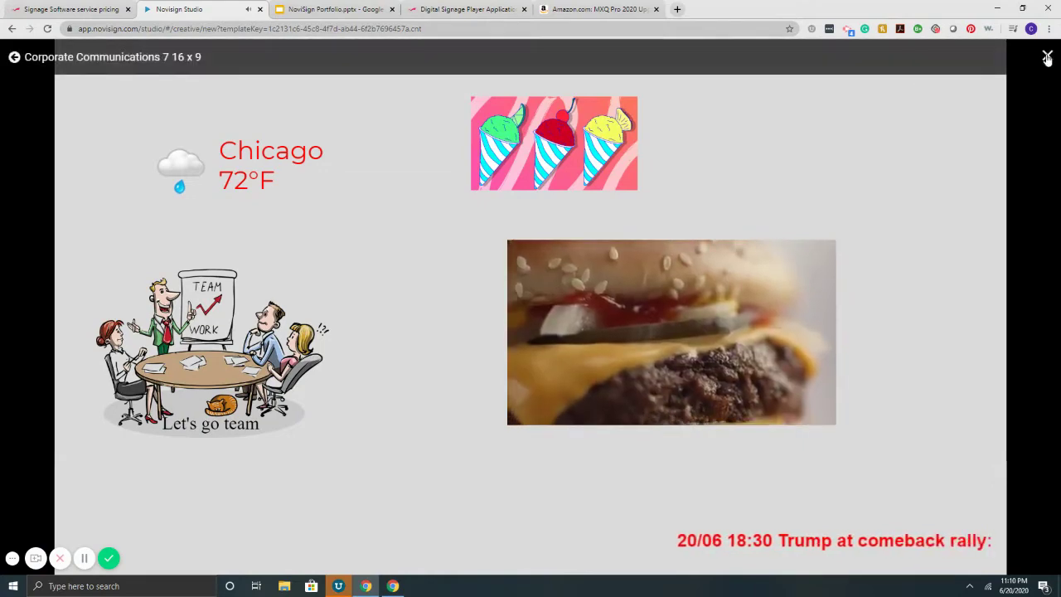
pyautogui.click(1046, 57)
# Step: Set the creative's background to the pink neon photo
pyautogui.click(927, 463)
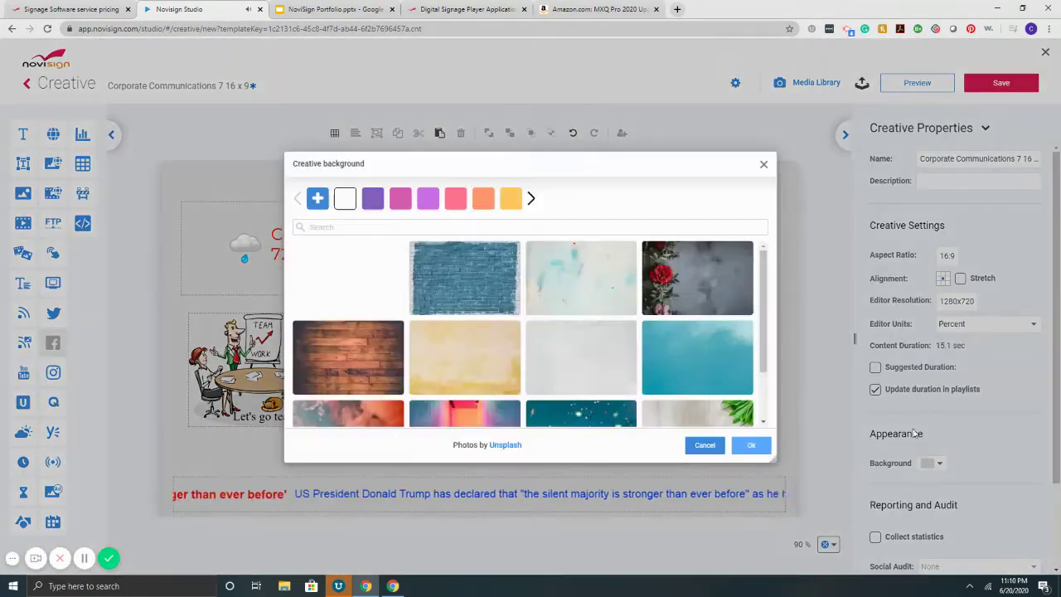
pyautogui.click(466, 415)
pyautogui.click(750, 446)
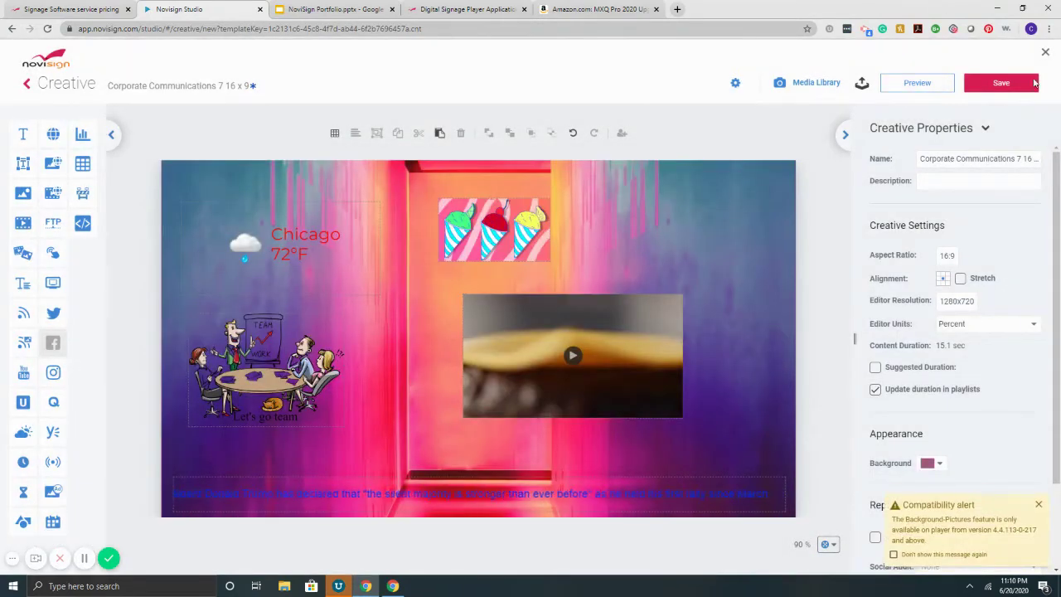
# Step: Exit the creative editor, confirming the Close Edit prompt, and show the My Playlists page
pyautogui.click(1046, 51)
pyautogui.click(629, 334)
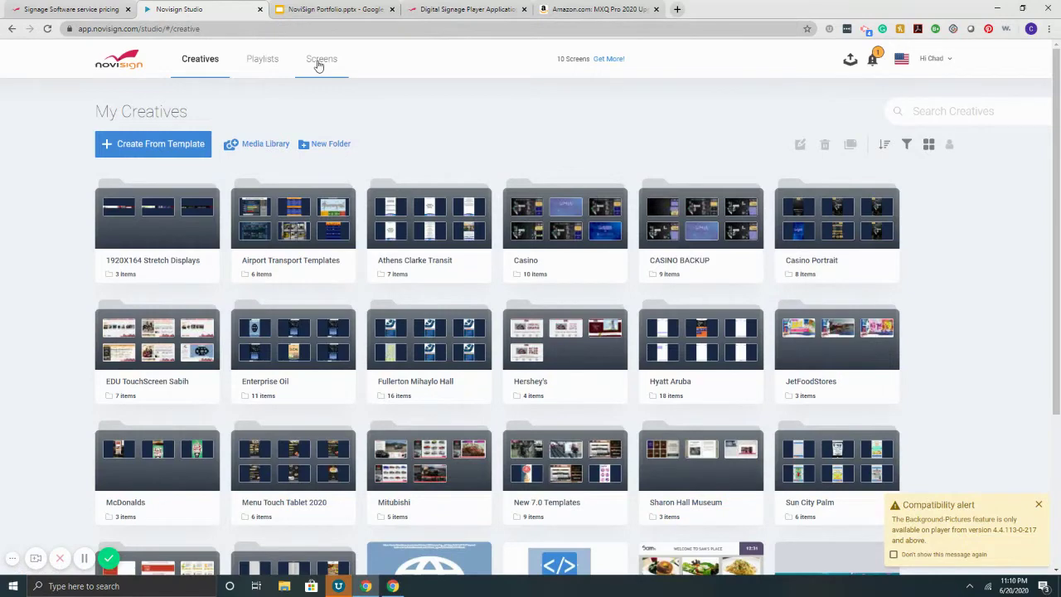
pyautogui.click(260, 65)
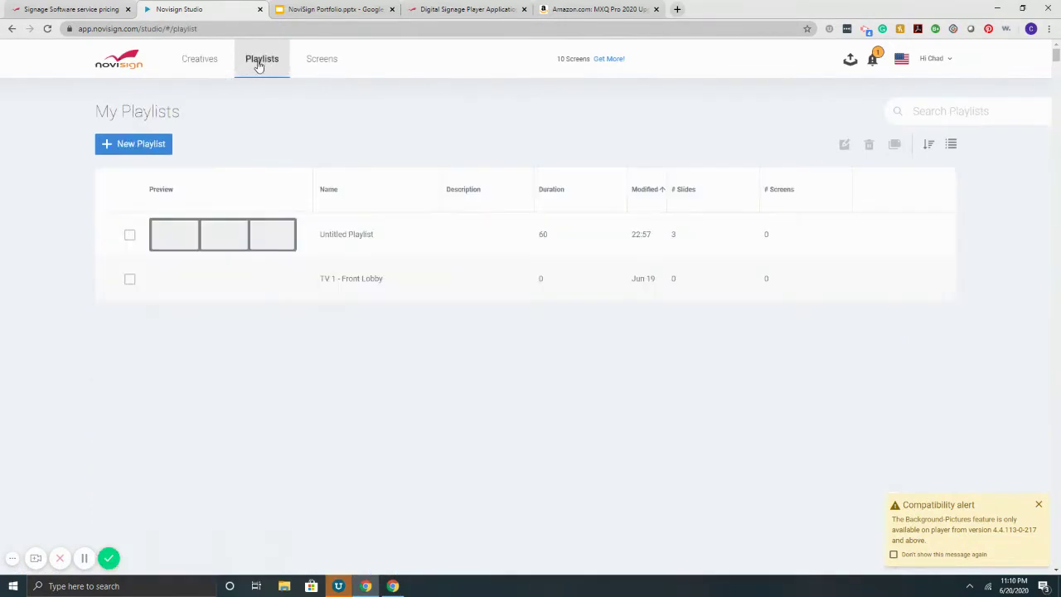
# Step: Create a new playlist and name it 'Test'
pyautogui.click(130, 149)
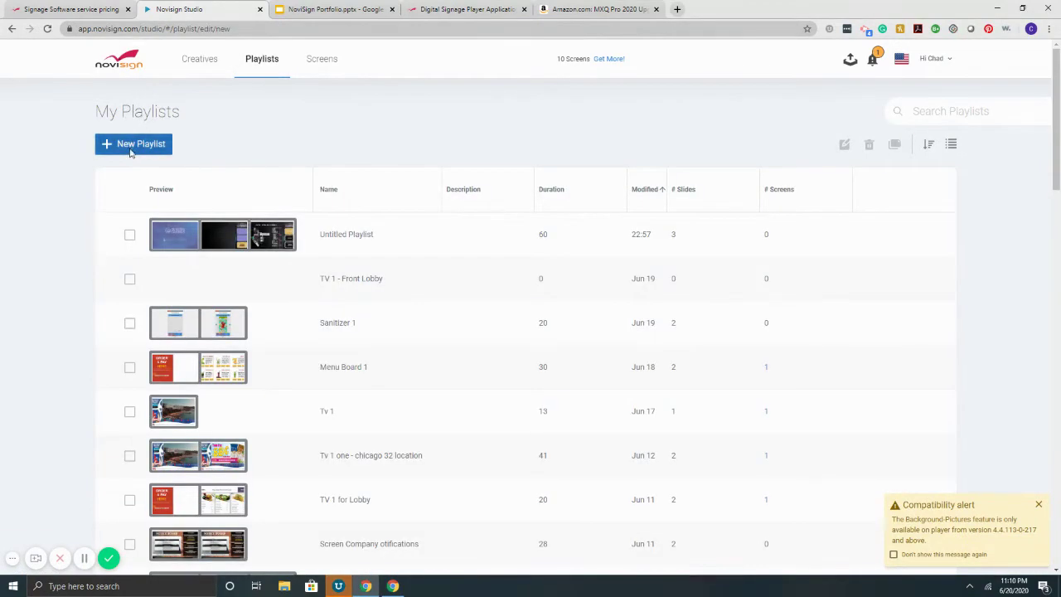
pyautogui.moveTo(182, 121); pyautogui.dragTo(67, 124)
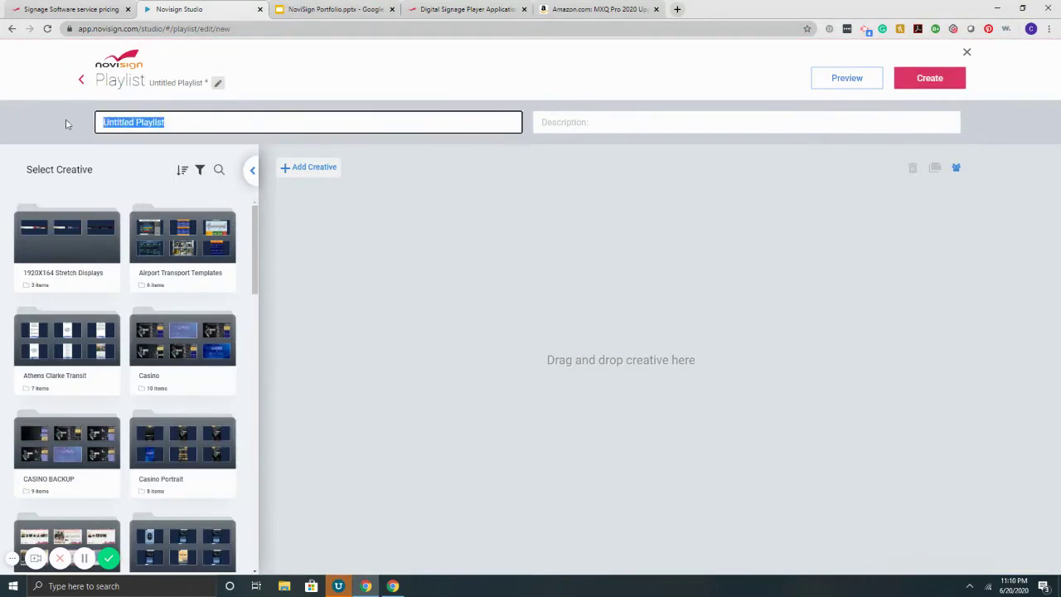
pyautogui.write('Te')
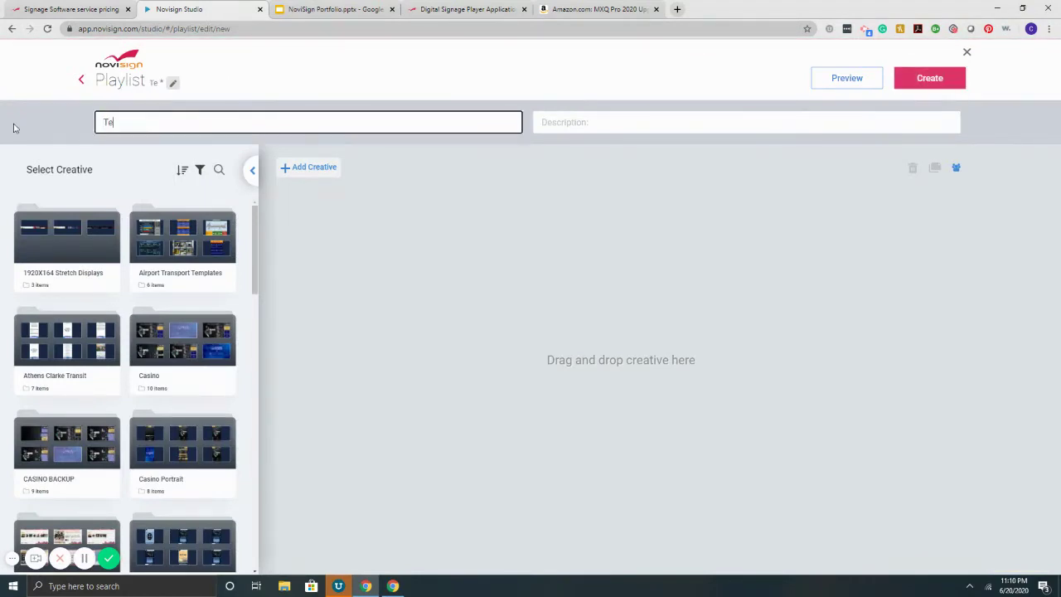
pyautogui.scroll(-3, 159, 394)
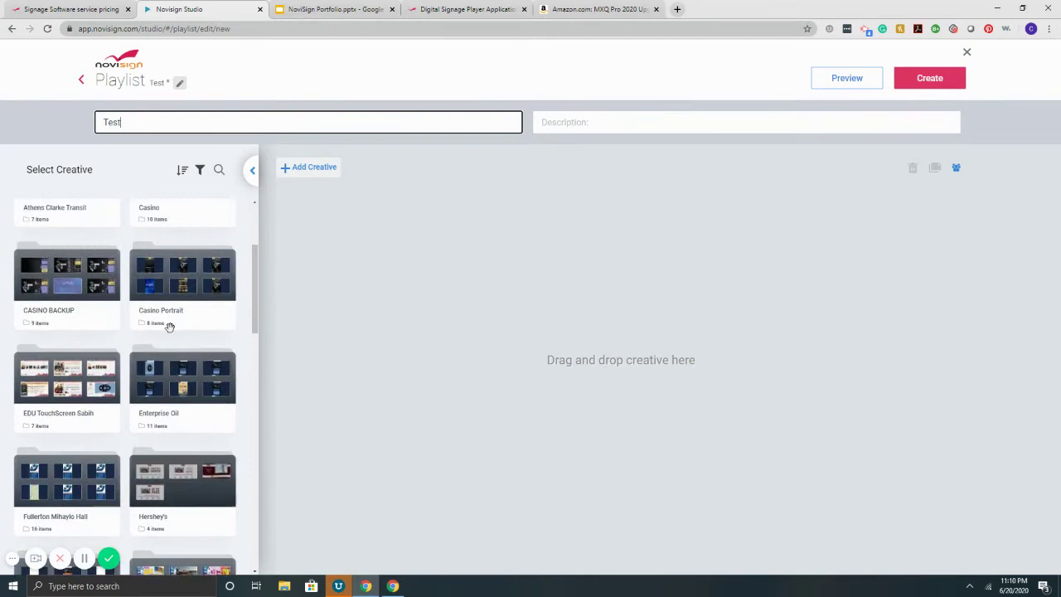
pyautogui.scroll(3, 169, 327)
# Step: Add the Airport 3 departure, Airport 5 and Airport 1 Main (Parking) templates, then open Airport 5's schedule
pyautogui.doubleClick(182, 240)
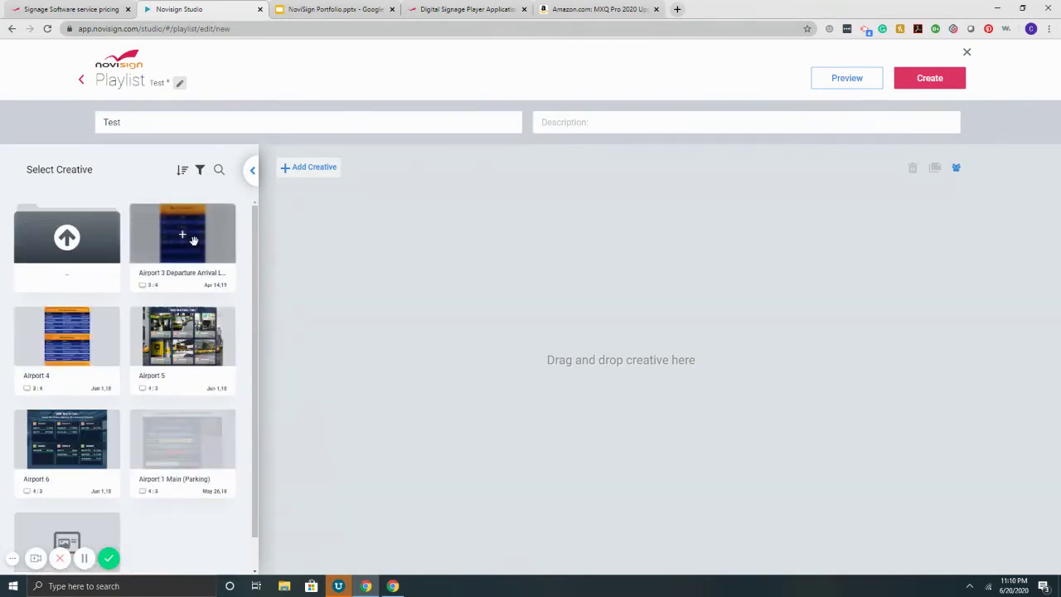
pyautogui.click(190, 238)
pyautogui.click(183, 335)
pyautogui.click(180, 443)
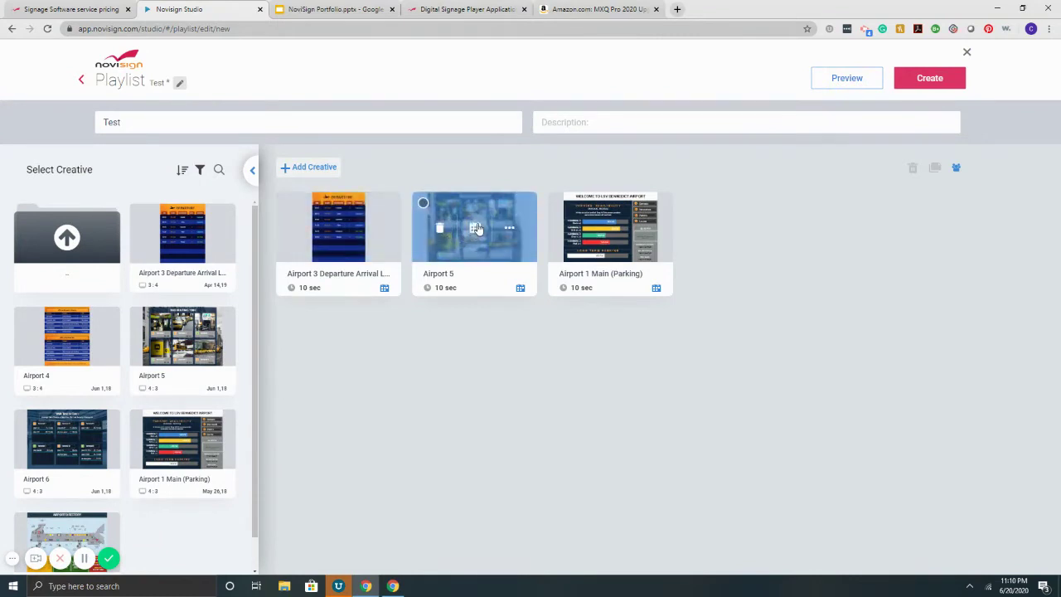
pyautogui.click(475, 228)
# Step: Schedule Airport 5 to start 23 June and expire 24 June, both at hour 4
pyautogui.click(433, 185)
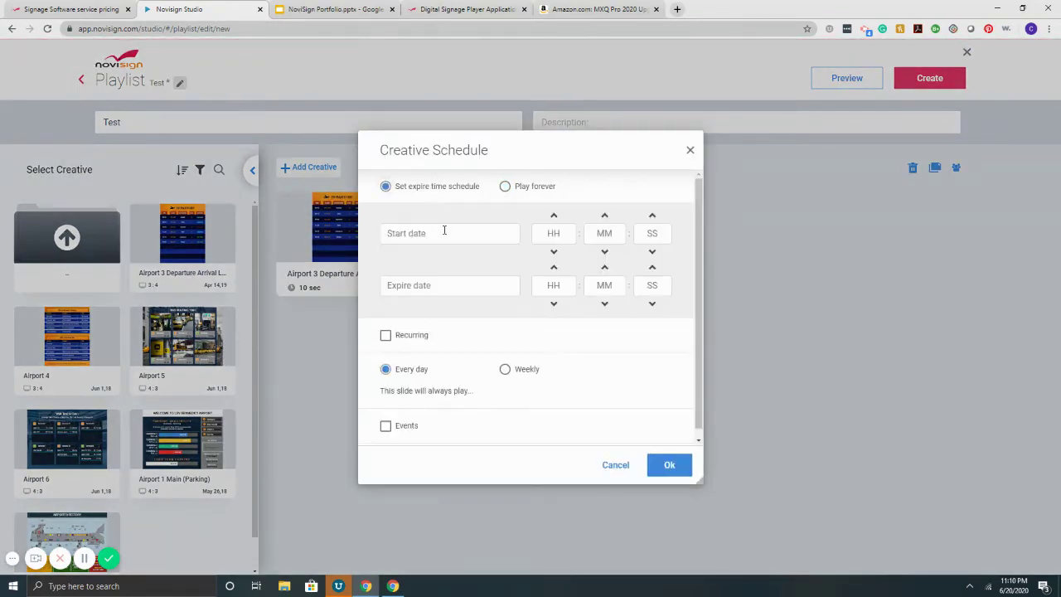
pyautogui.click(445, 232)
pyautogui.click(442, 368)
pyautogui.click(444, 285)
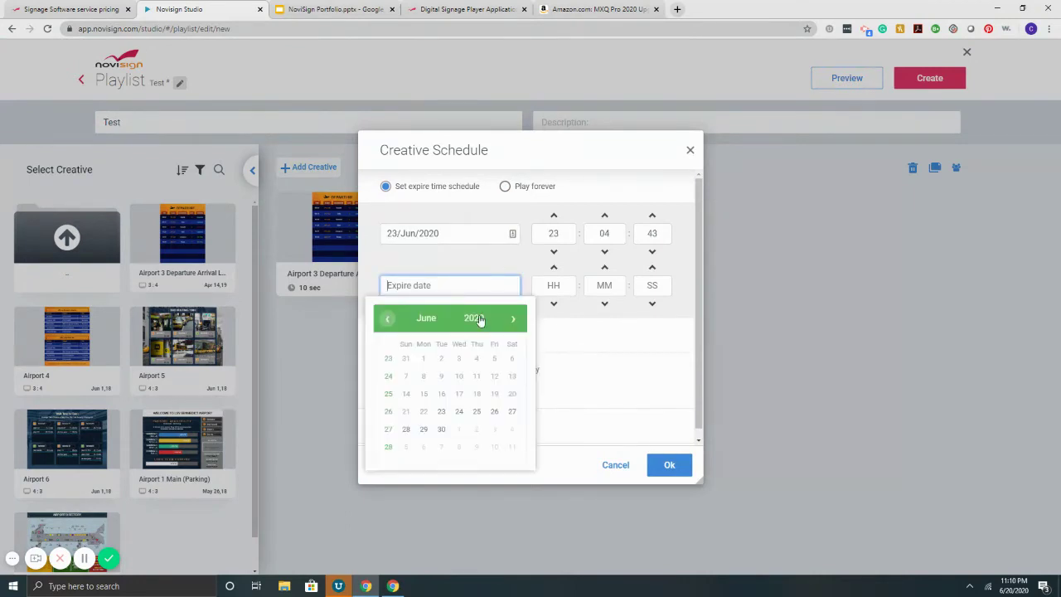
pyautogui.click(459, 411)
pyautogui.press('Tab')
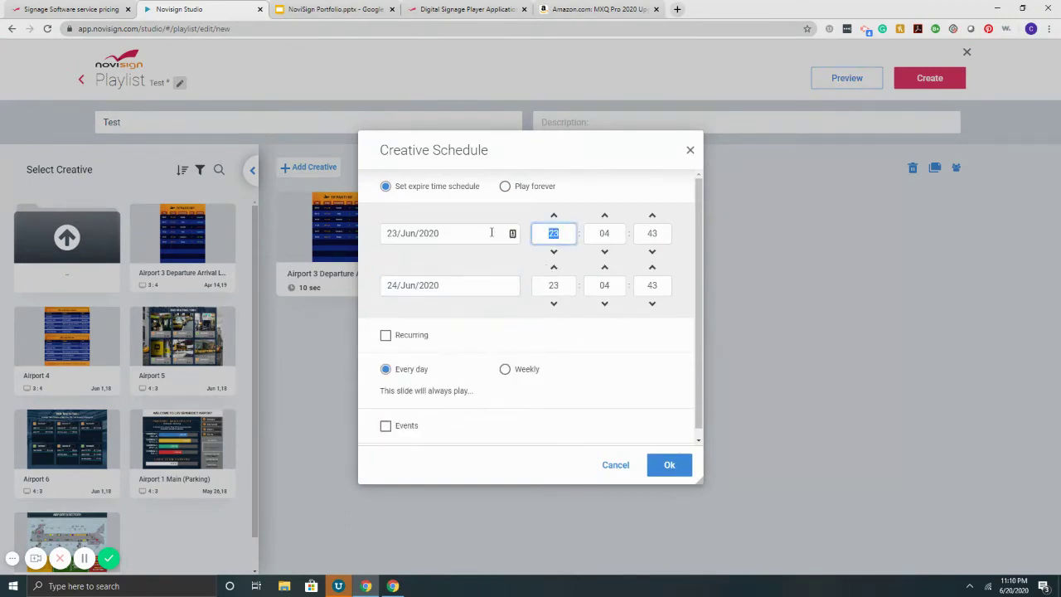
pyautogui.write('4')
pyautogui.click(539, 283)
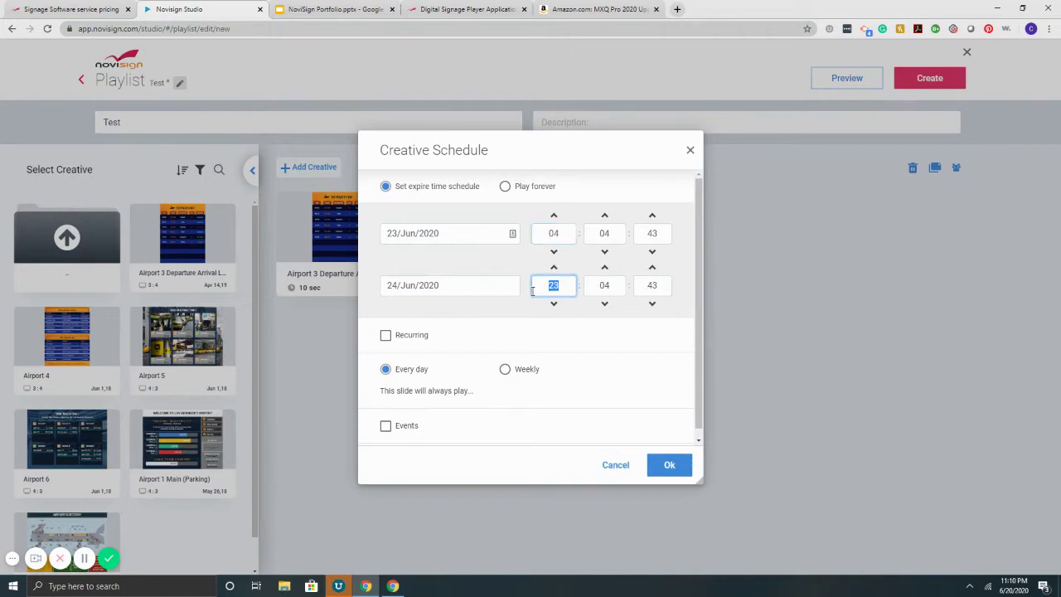
pyautogui.write('4')
# Step: Switch Airport 5 to play forever, recurring daily from hour 8 to hour 9
pyautogui.click(500, 188)
pyautogui.click(385, 220)
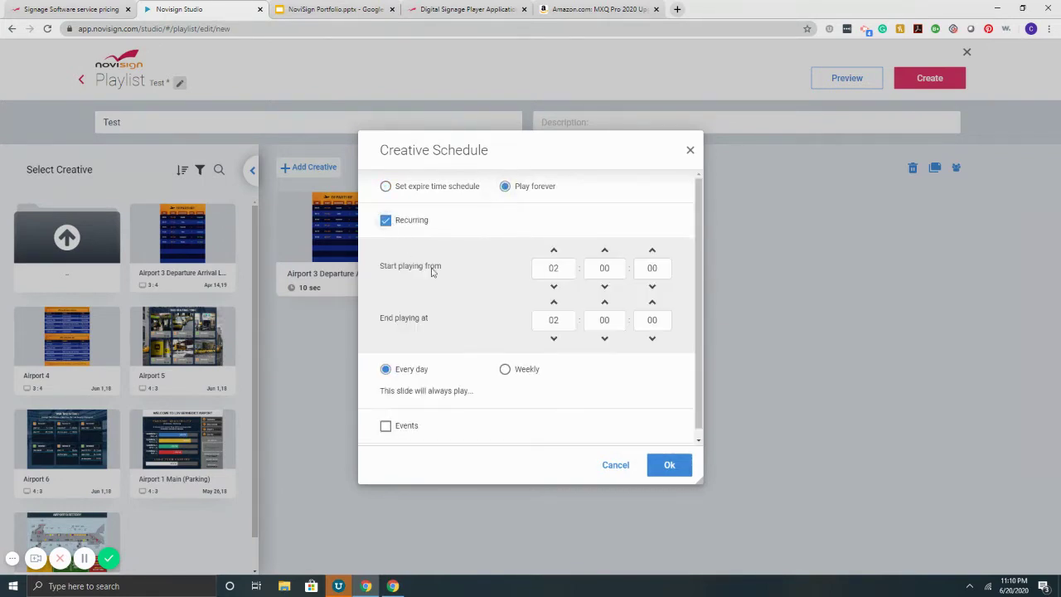
pyautogui.click(567, 262)
pyautogui.write('8')
pyautogui.click(558, 320)
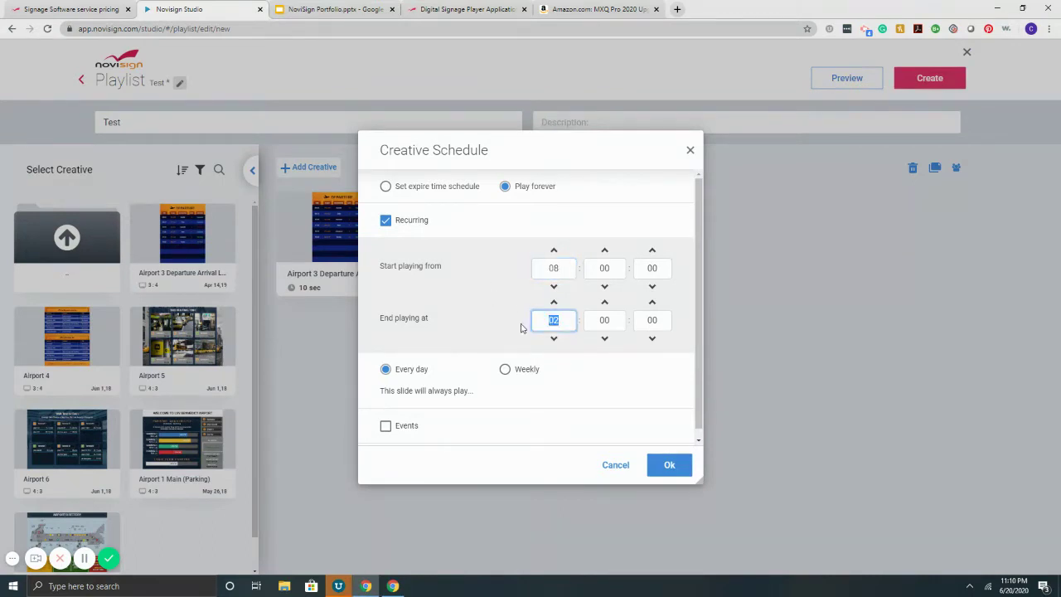
pyautogui.write('9')
# Step: Make the recurrence weekly on Tuesday and Wednesday with hours set to 6, then close
pyautogui.click(522, 375)
pyautogui.click(581, 400)
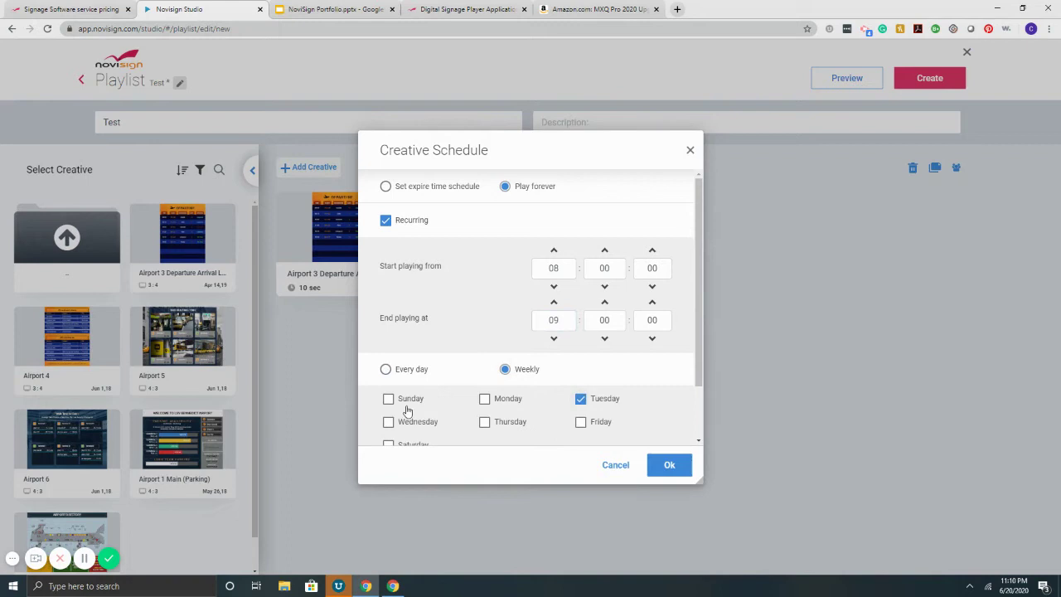
pyautogui.click(388, 421)
pyautogui.doubleClick(567, 266)
pyautogui.write('6')
pyautogui.doubleClick(561, 320)
pyautogui.write('6')
pyautogui.click(615, 465)
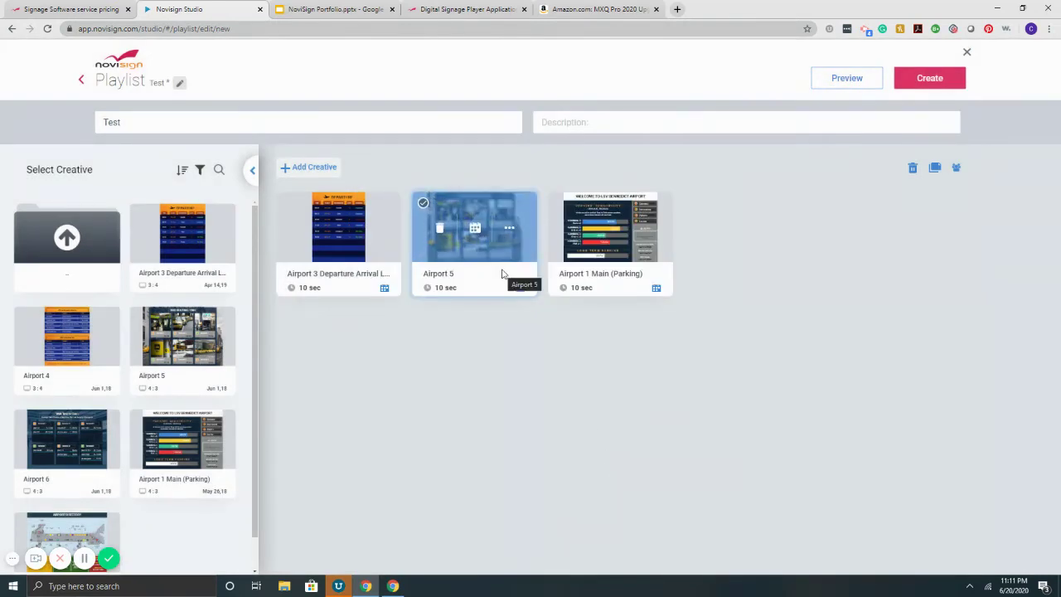
# Step: Move Airport 3 departure behind Airport 5 and set its duration to 20 seconds
pyautogui.moveTo(374, 272); pyautogui.dragTo(522, 257)
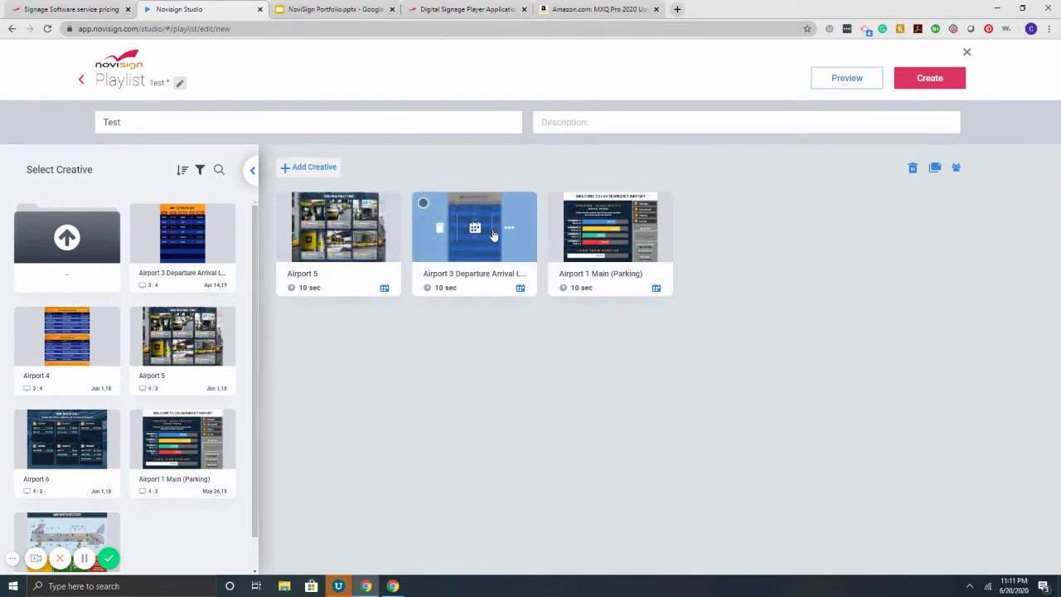
pyautogui.click(444, 289)
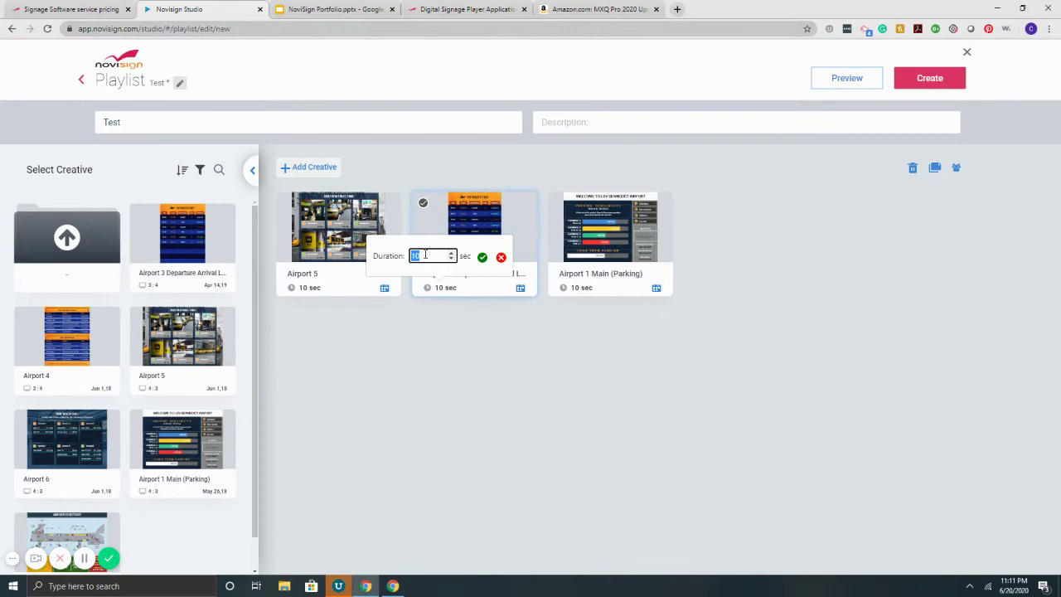
pyautogui.write('2')
pyautogui.click(482, 257)
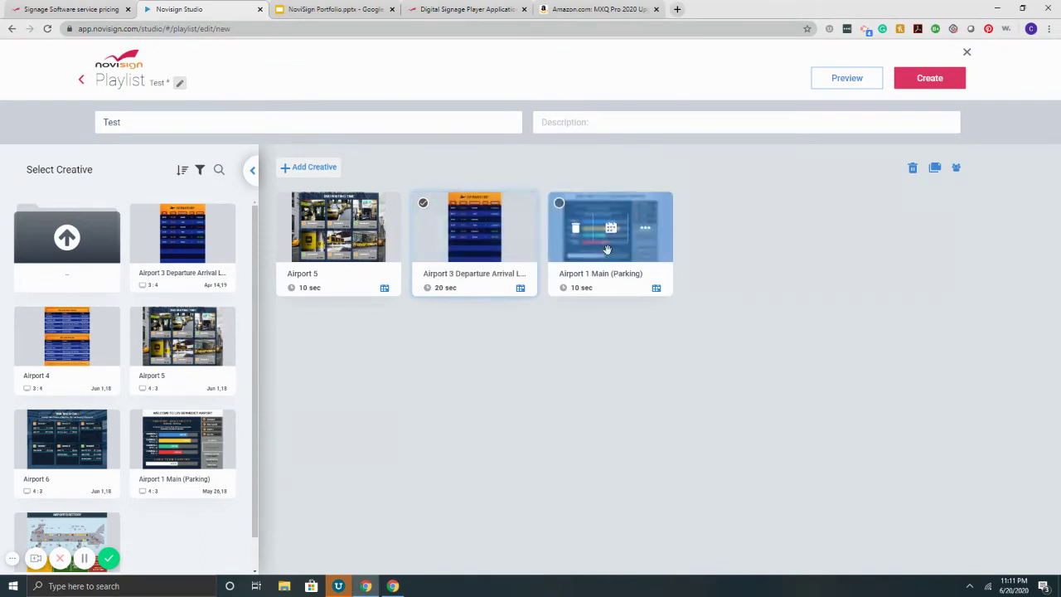
# Step: Move Airport 1 Main (Parking) into second place, then close the editor without saving
pyautogui.moveTo(608, 249); pyautogui.dragTo(427, 242)
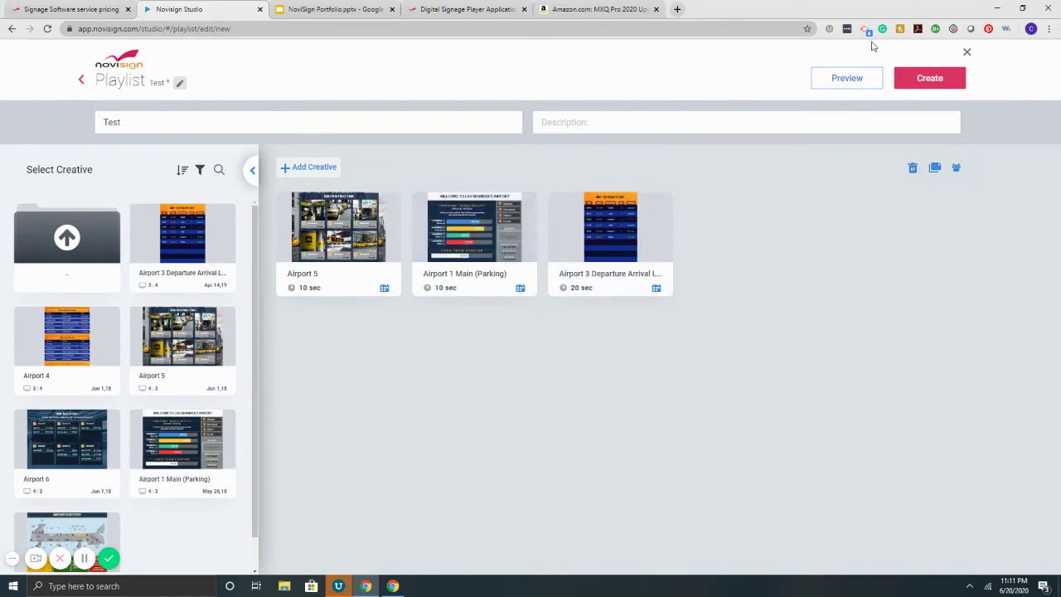
pyautogui.click(965, 51)
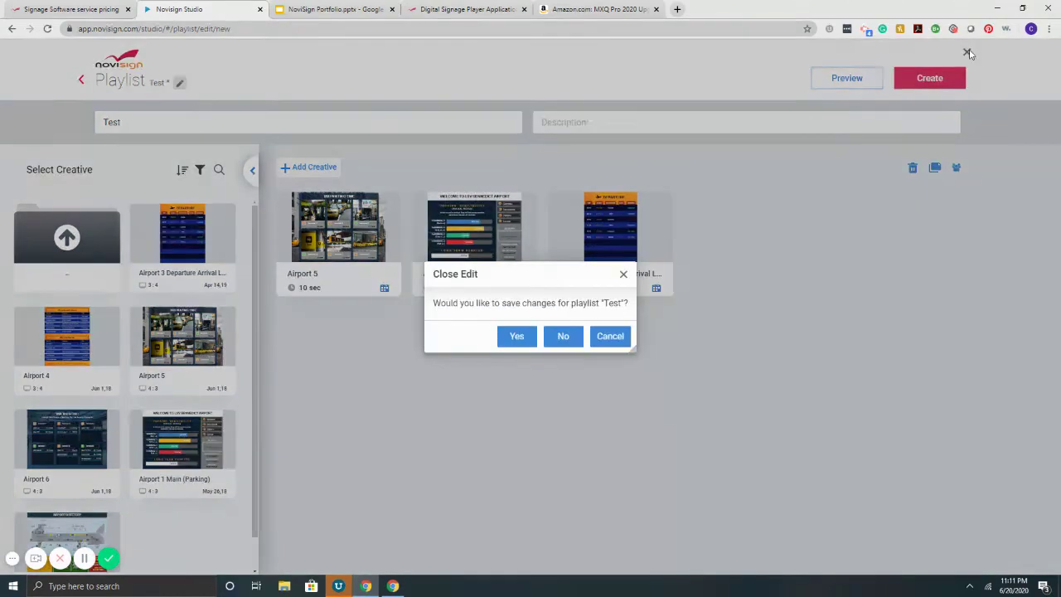
pyautogui.click(561, 337)
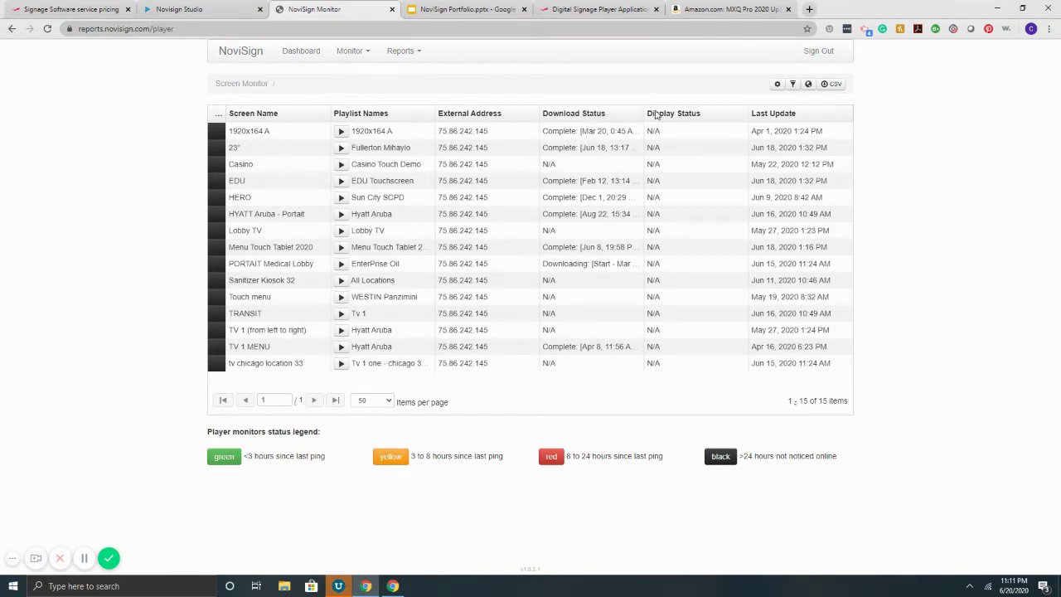
# Step: Widen the Download Status column, then map the screens and inspect the Touch menu screen's pin
pyautogui.moveTo(643, 113); pyautogui.dragTo(701, 111)
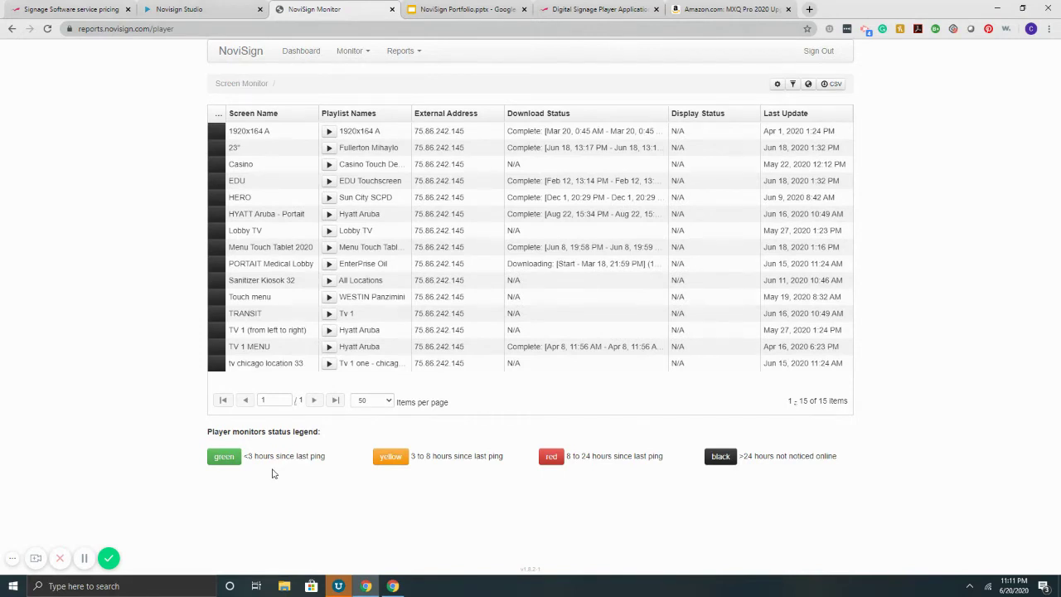
pyautogui.click(808, 84)
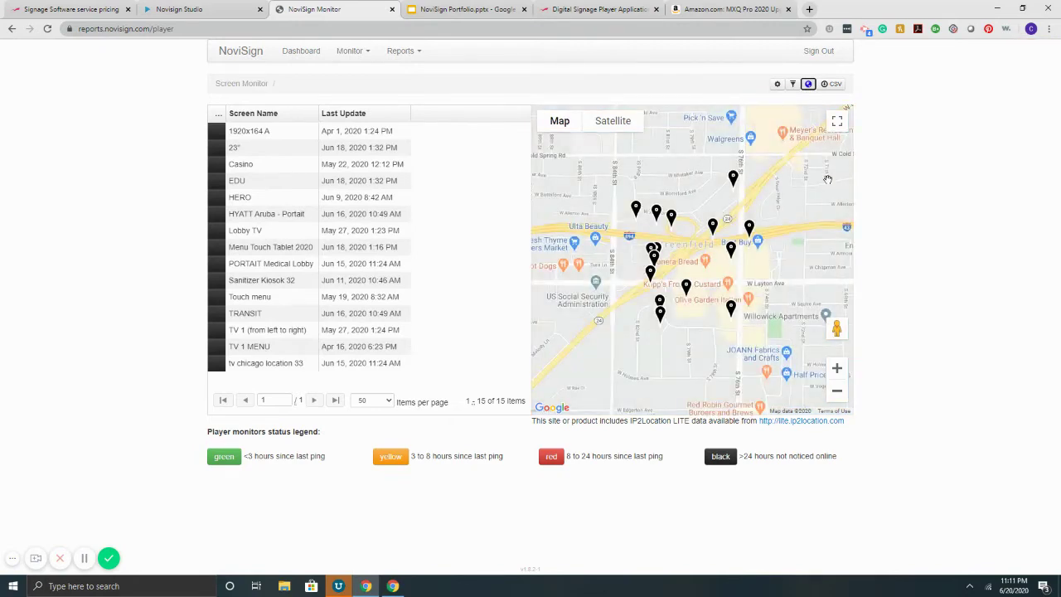
pyautogui.scroll(-3, 673, 228)
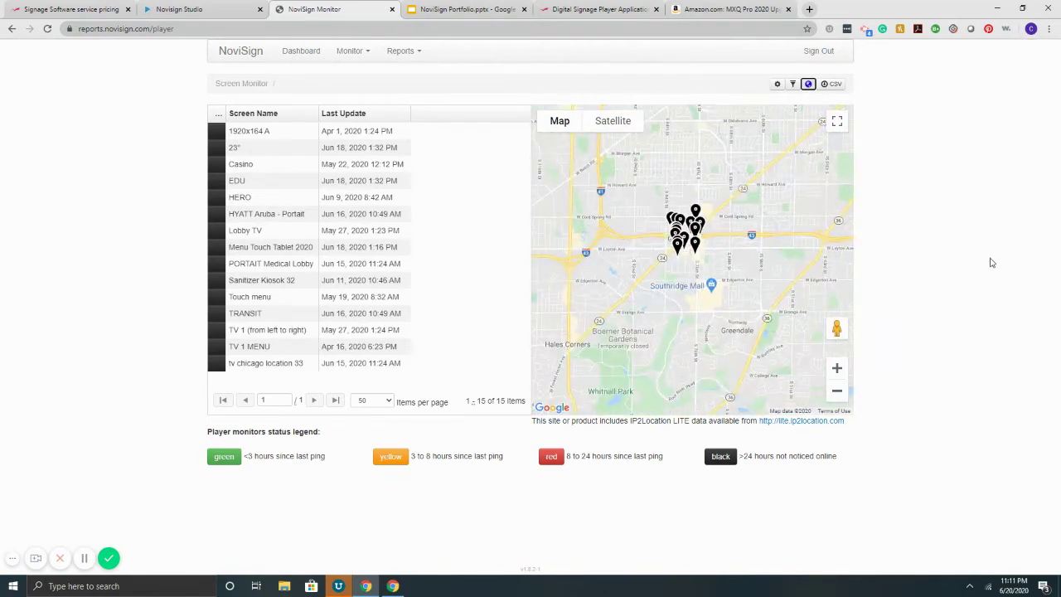
pyautogui.scroll(2, 742, 248)
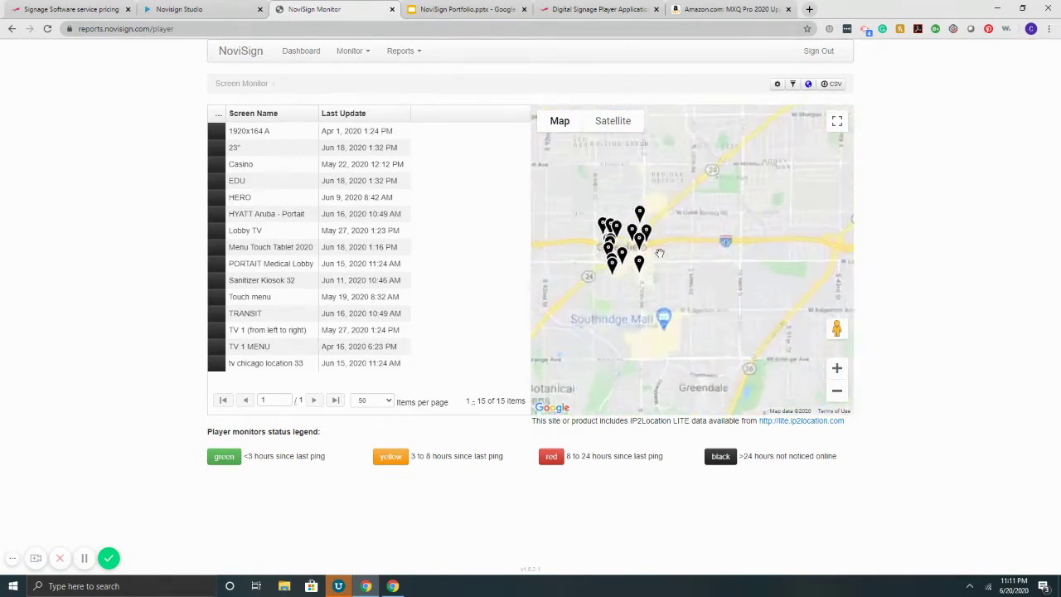
pyautogui.moveTo(666, 265); pyautogui.dragTo(787, 274)
pyautogui.click(708, 187)
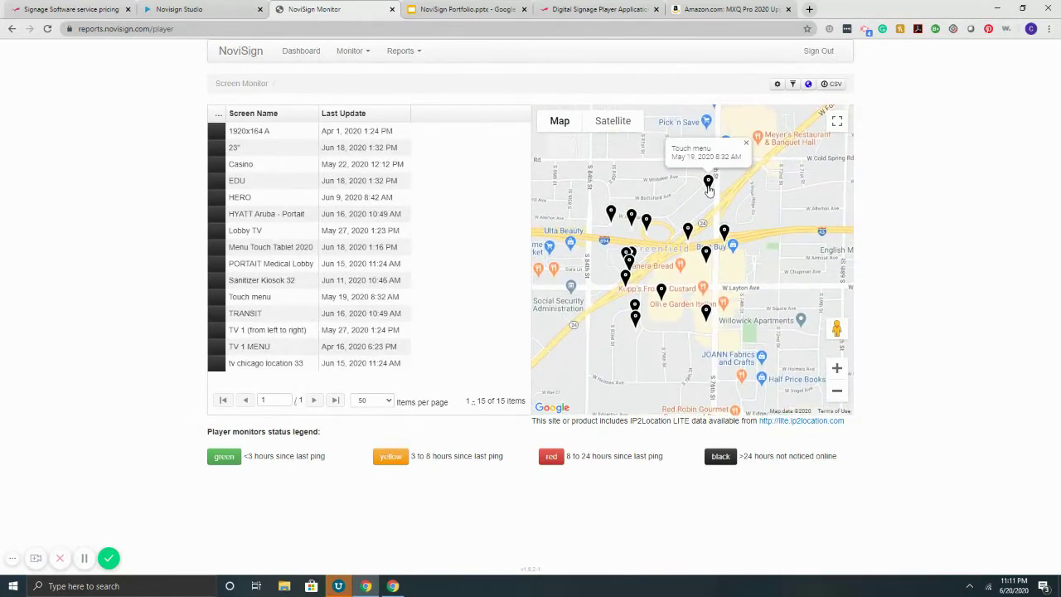
# Step: Review the Media Performance Report from Reports, then close the NoviSign Monitor tab
pyautogui.click(404, 51)
pyautogui.click(425, 100)
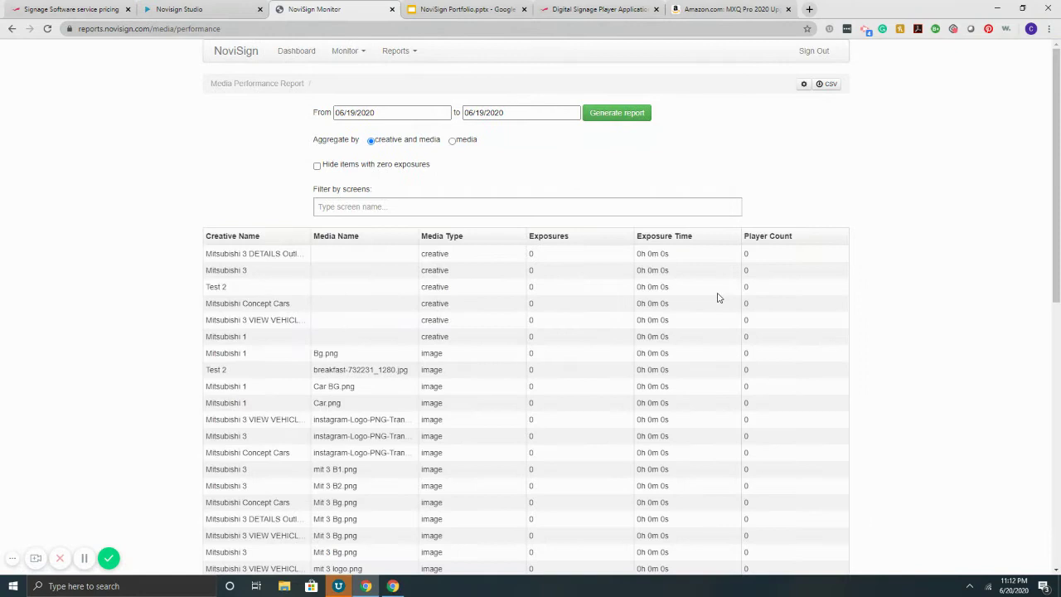
pyautogui.scroll(-2, 717, 297)
pyautogui.scroll(2, 718, 291)
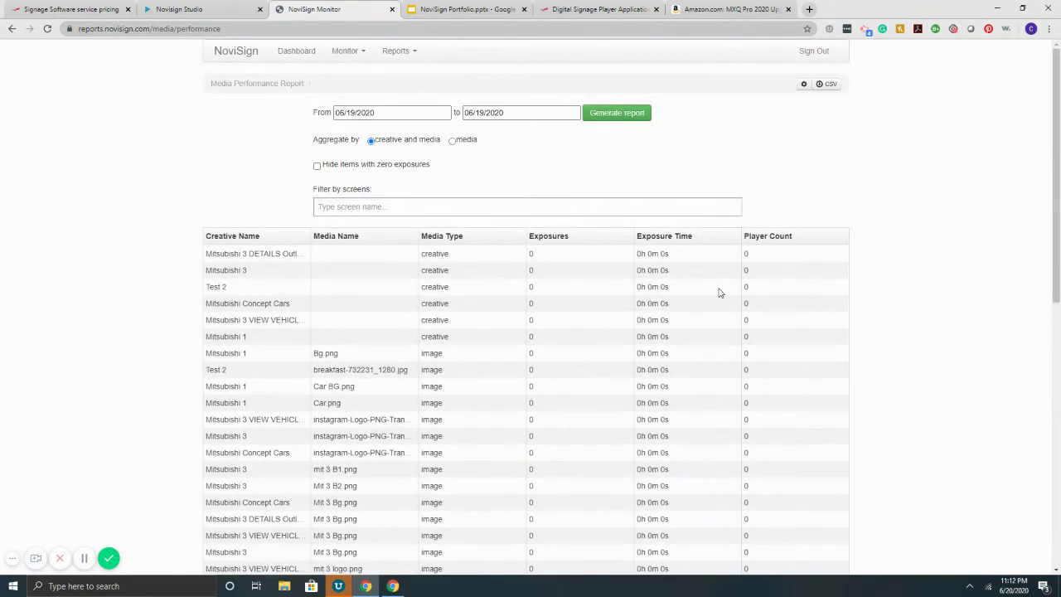
pyautogui.click(393, 10)
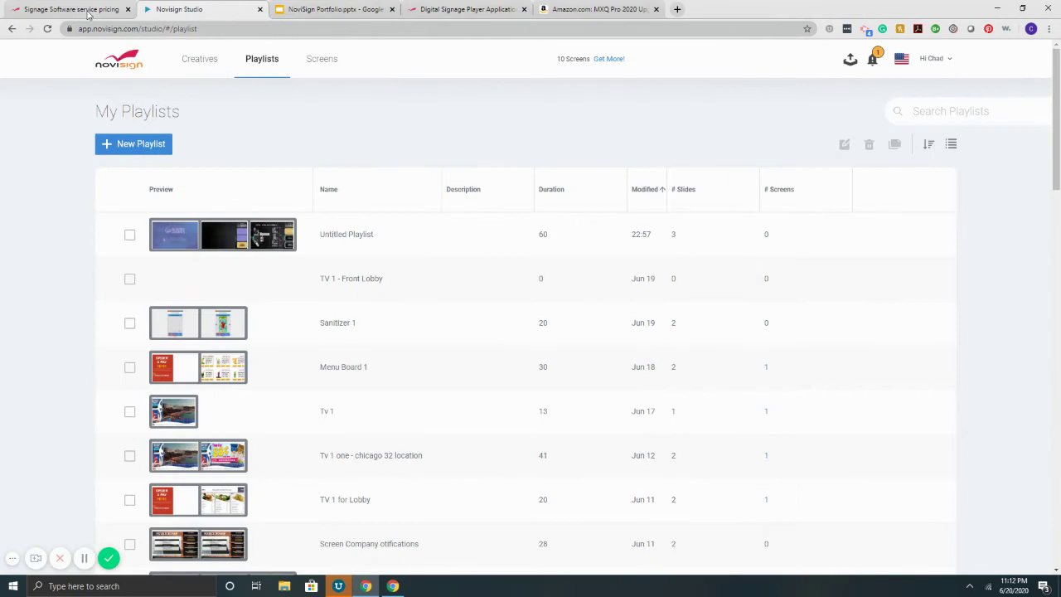
# Step: Switch to the 'Signage Software service pricing' tab showing Evaluation, Business and Partner plans
pyautogui.click(72, 8)
pyautogui.moveTo(464, 62)
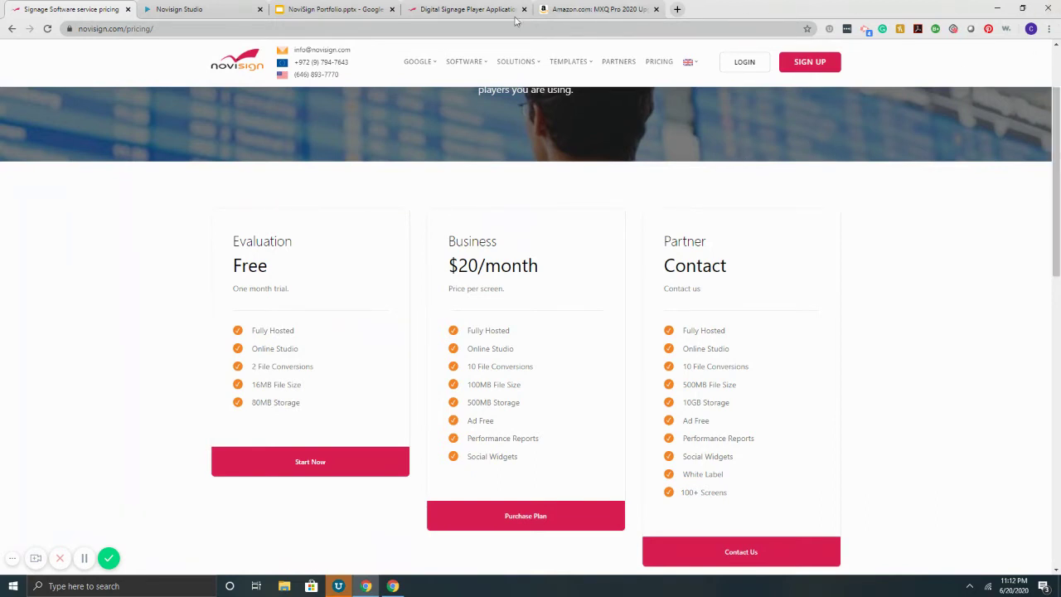
# Step: Look over the Digital Signage Player Application downloads, then view the $39.99 Amazon MXQ Pro listing
pyautogui.click(472, 10)
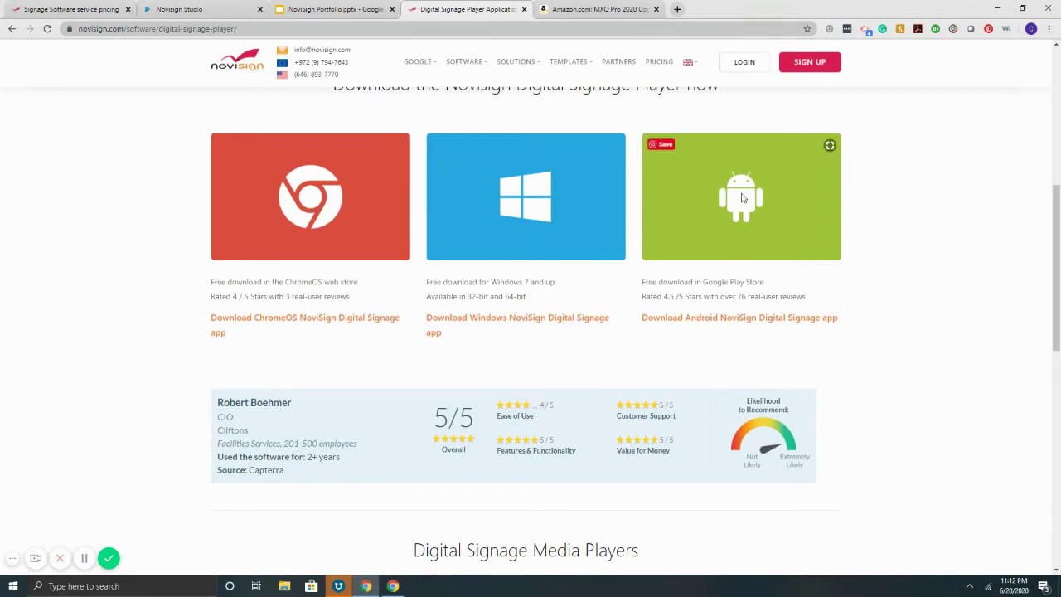
pyautogui.scroll(1, 820, 294)
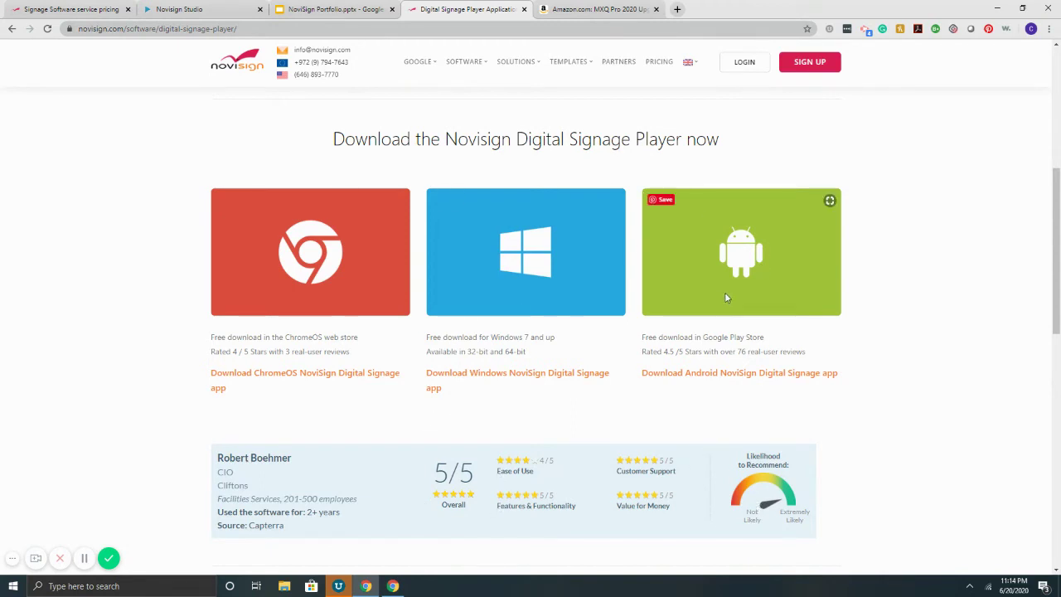
pyautogui.click(614, 9)
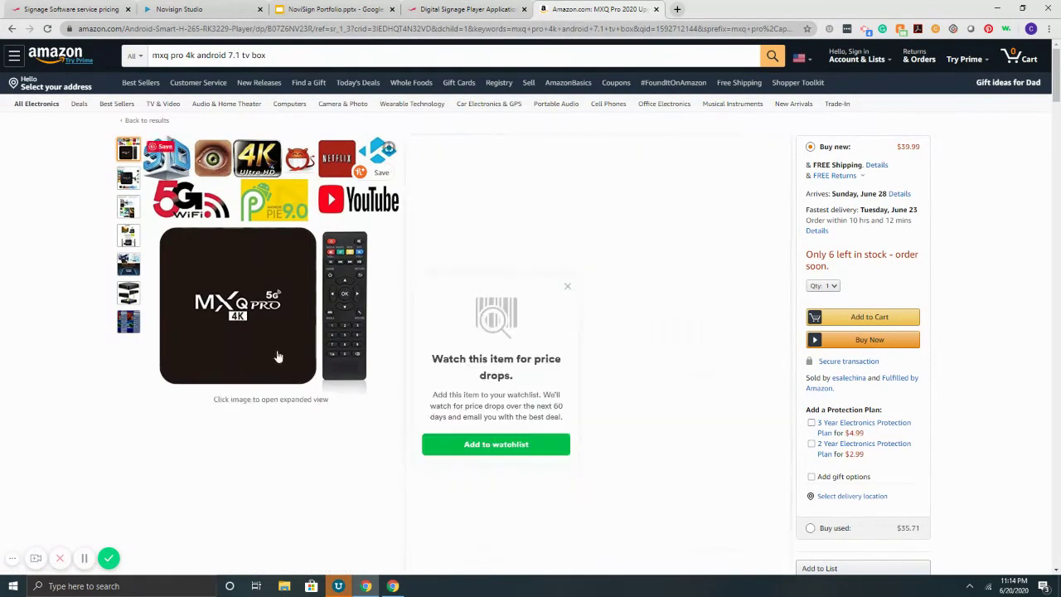
pyautogui.moveTo(277, 355)
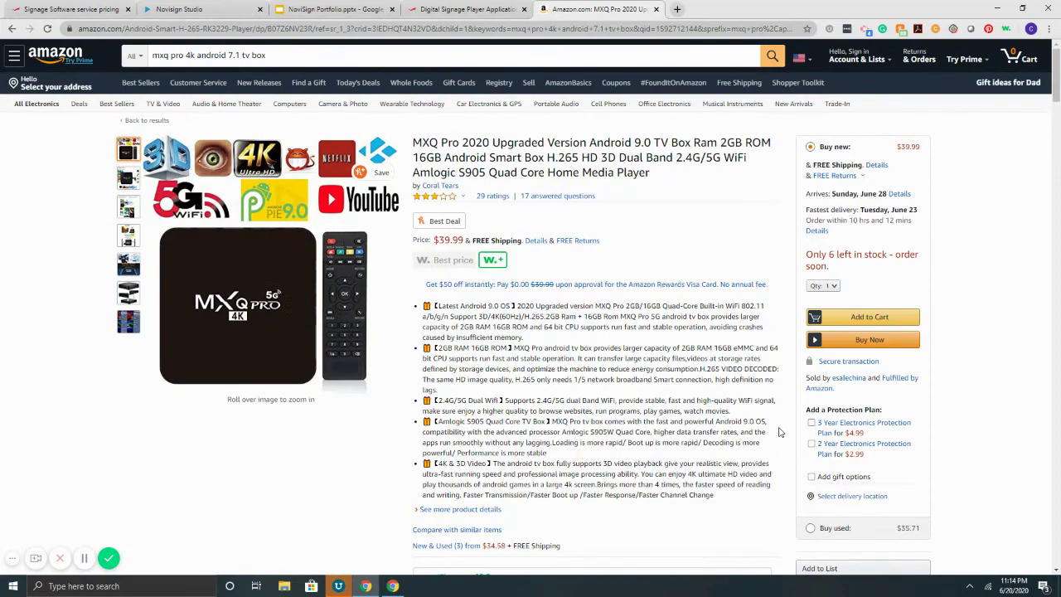
# Step: Load the Geniatech shop's $99 NoviSign APC390R (HDMI-in) player page in a new tab
pyautogui.click(678, 10)
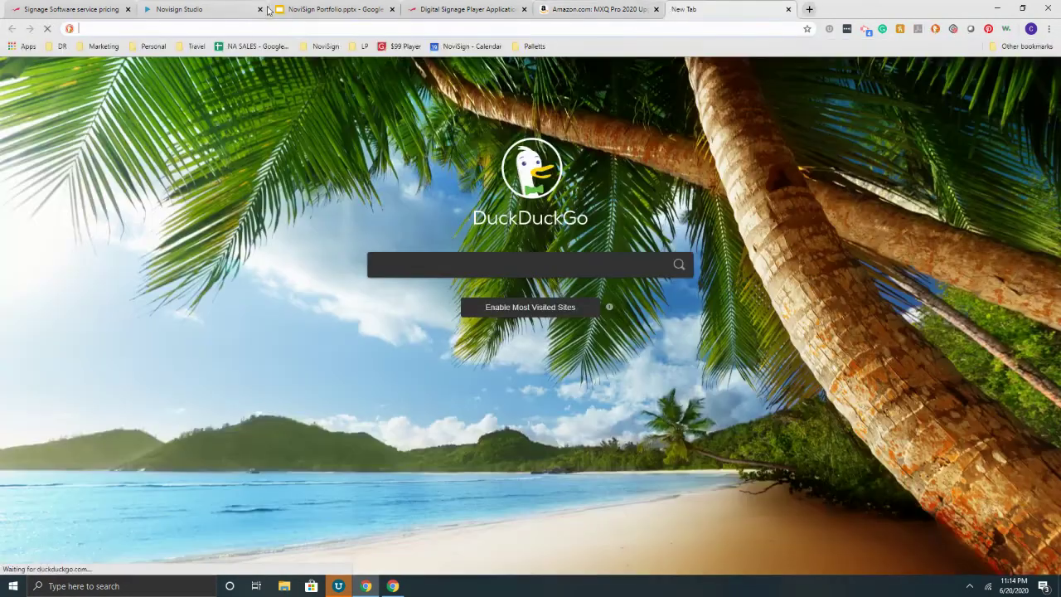
pyautogui.click(404, 45)
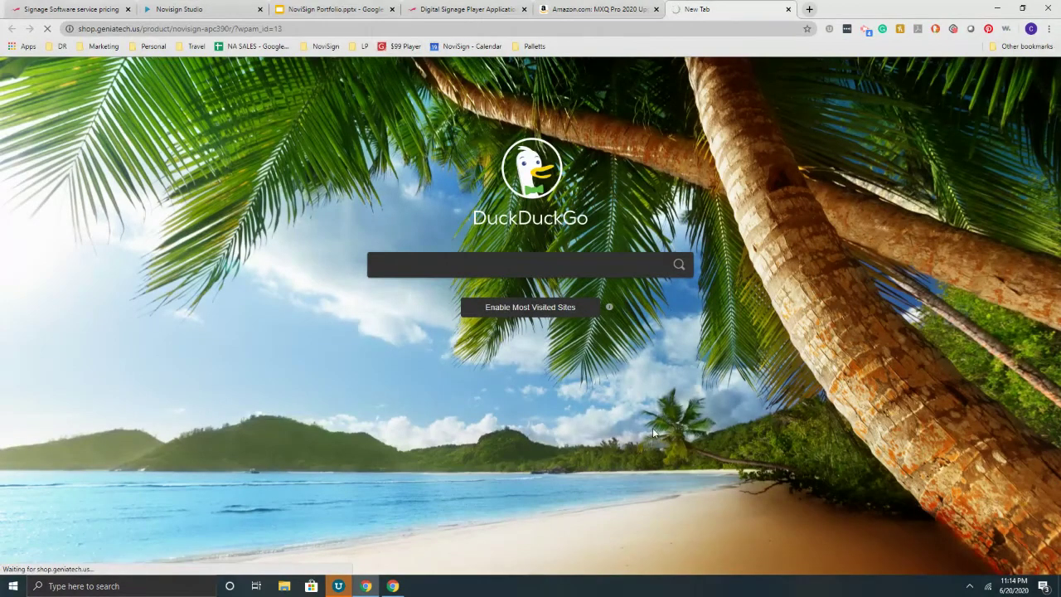
pyautogui.scroll(-1, 652, 424)
pyautogui.scroll(-1, 652, 423)
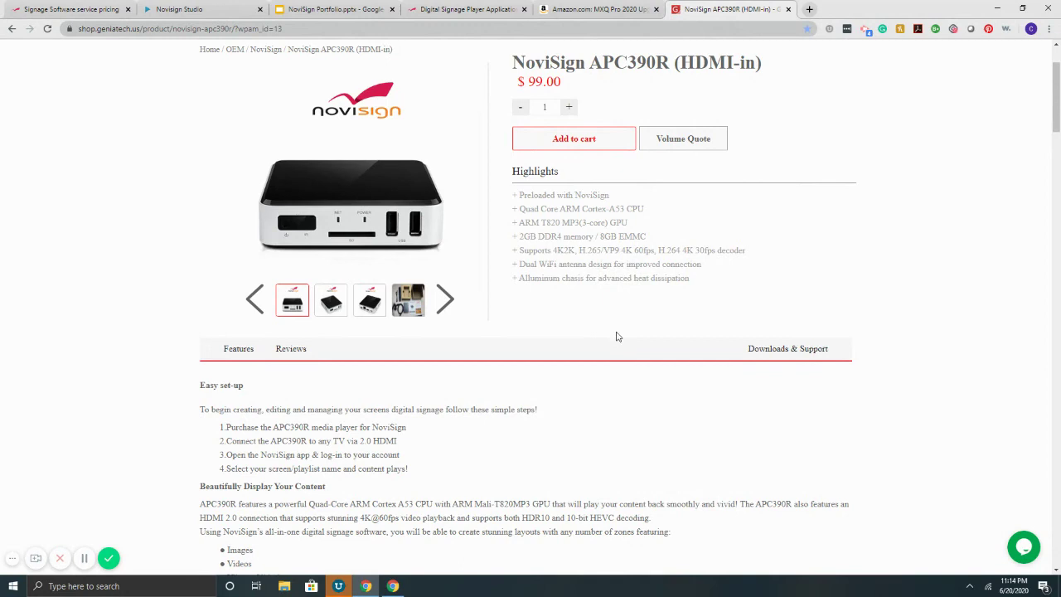
# Step: View the second, third and box-contents product photos, then return to the NoviSign Studio playlists
pyautogui.click(341, 295)
pyautogui.click(362, 305)
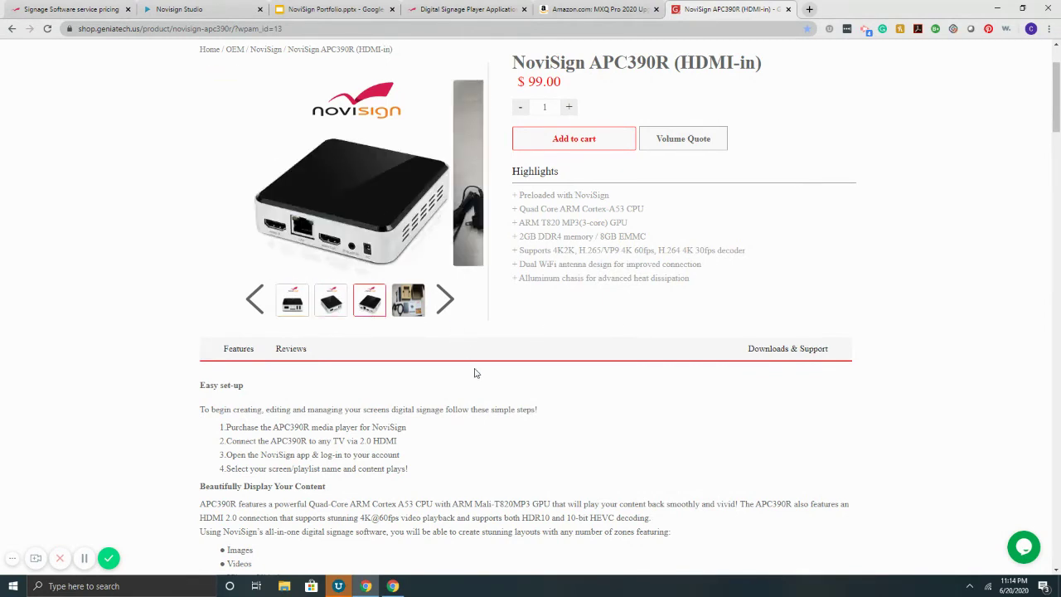
pyautogui.click(412, 314)
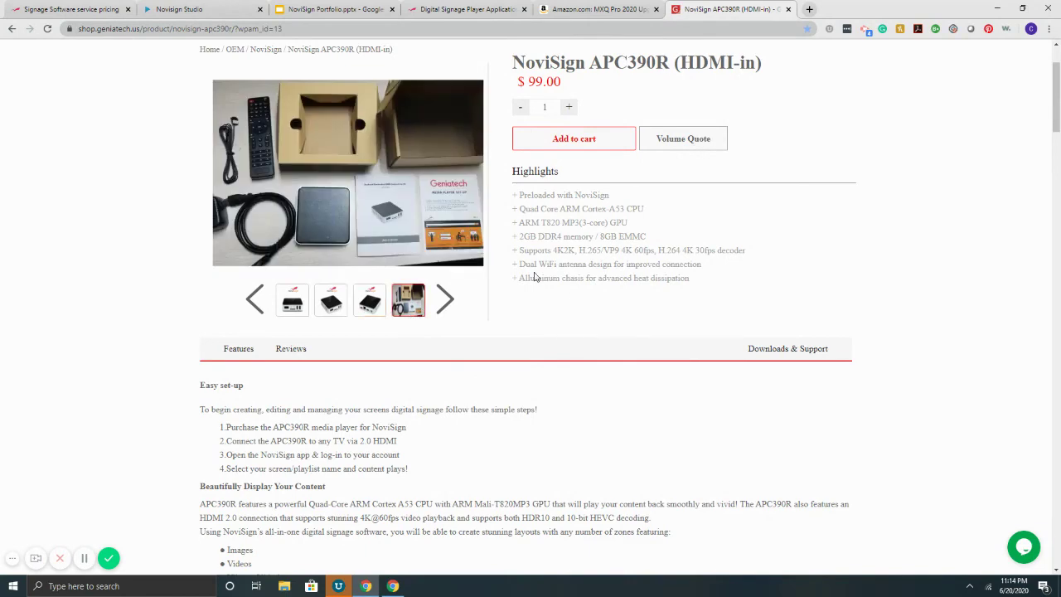
pyautogui.click(203, 8)
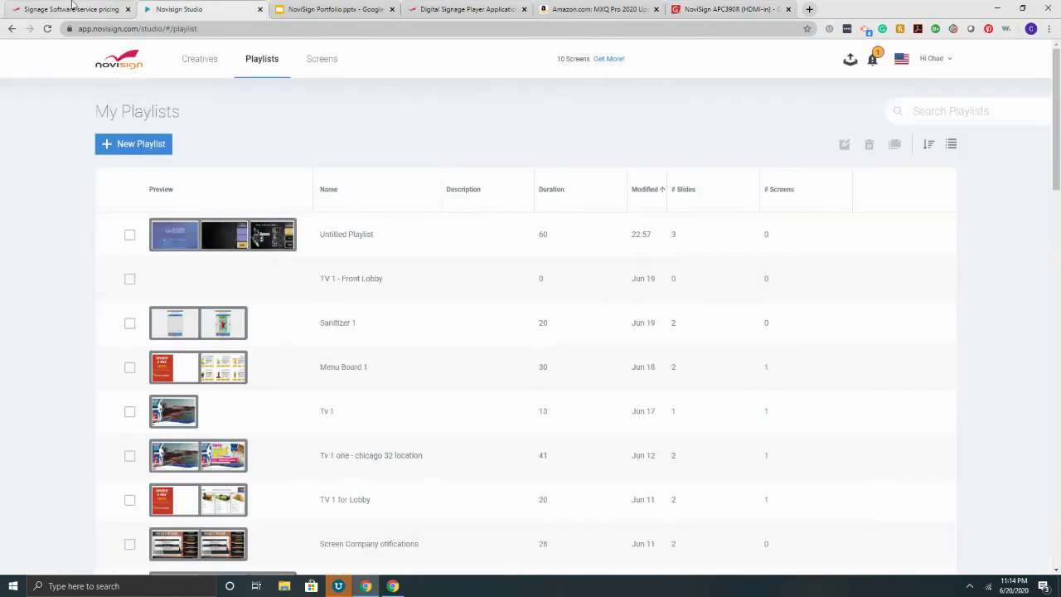
# Step: On the pricing page, highlight the Business plan's 500MB Storage and 100MB File Size limits
pyautogui.click(71, 9)
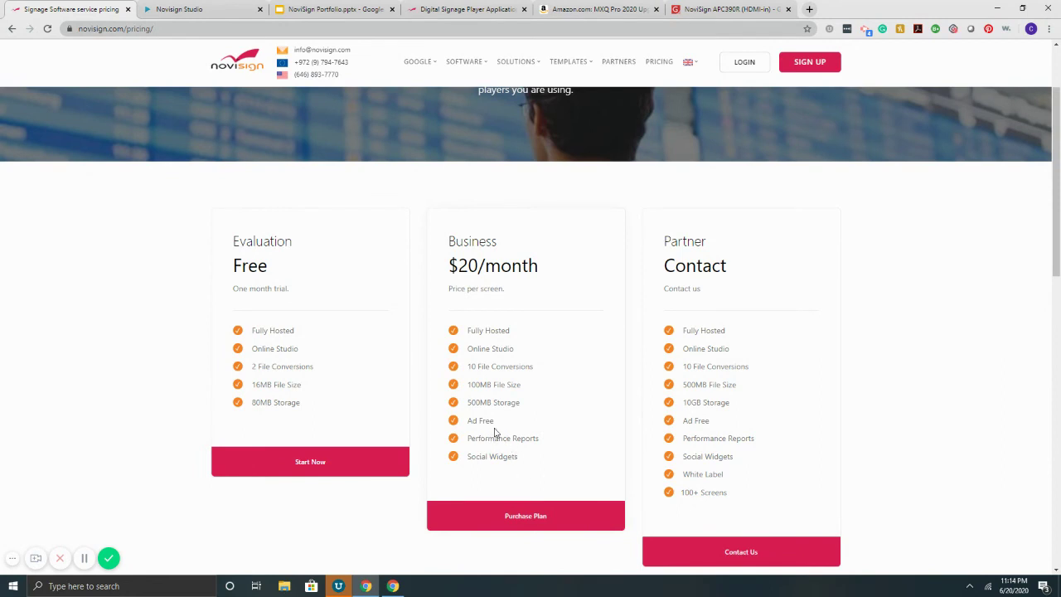
pyautogui.moveTo(518, 404); pyautogui.dragTo(466, 406)
pyautogui.click(485, 398)
pyautogui.moveTo(522, 386); pyautogui.dragTo(474, 384)
pyautogui.click(479, 384)
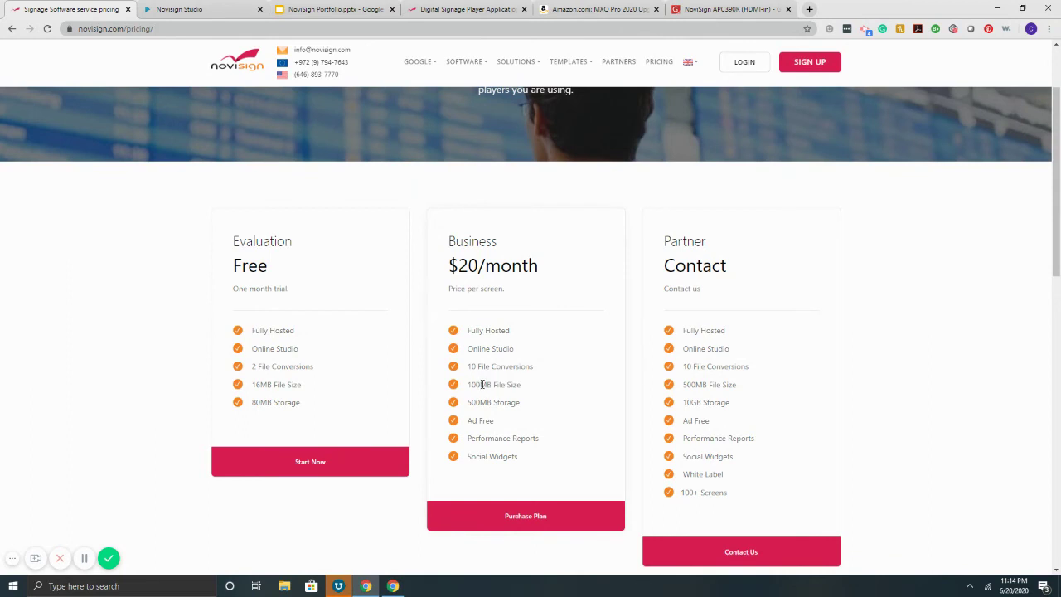